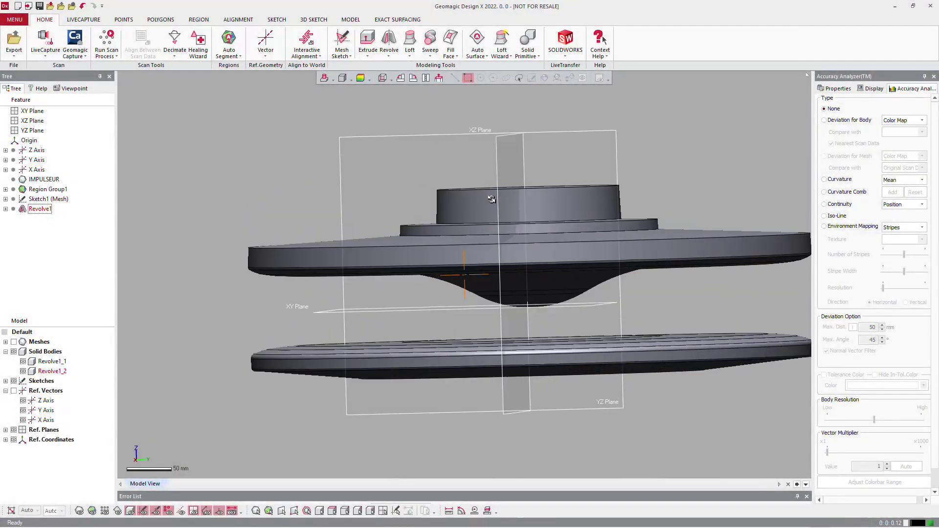
Step: Create a Planar Method mesh sketch on the XY Plane that slices the scan into blade polylines
{"action": "right_click", "coordinate": [323, 314]}
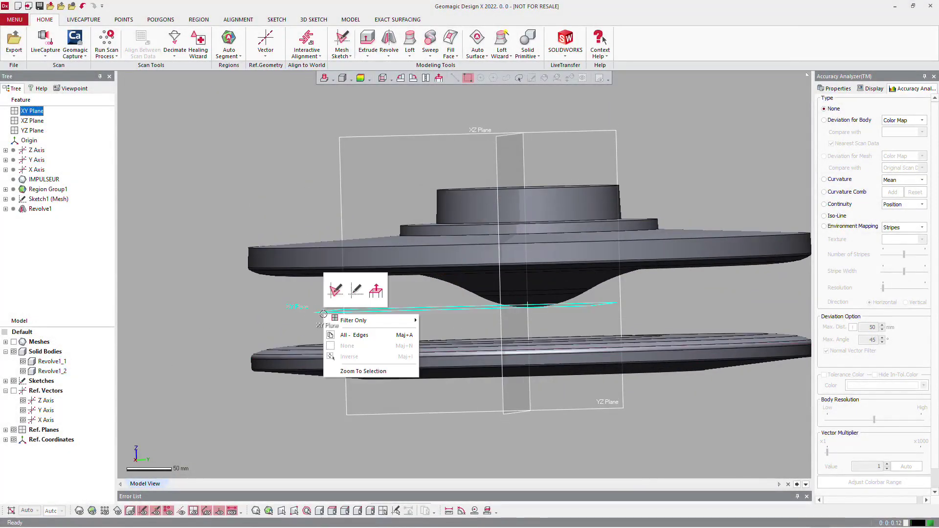
{"action": "left_click", "coordinate": [335, 292]}
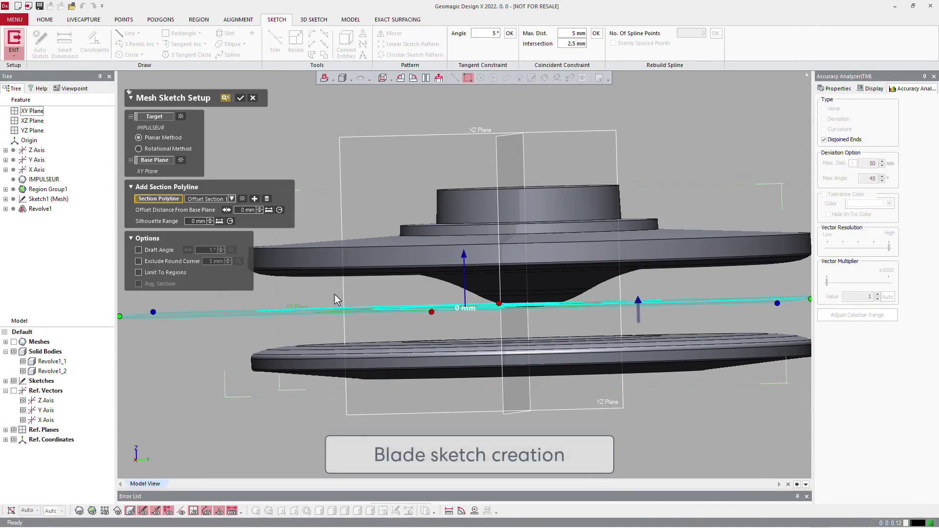
{"action": "right_click_drag", "start_coordinate": [334, 295], "coordinate": [322, 113]}
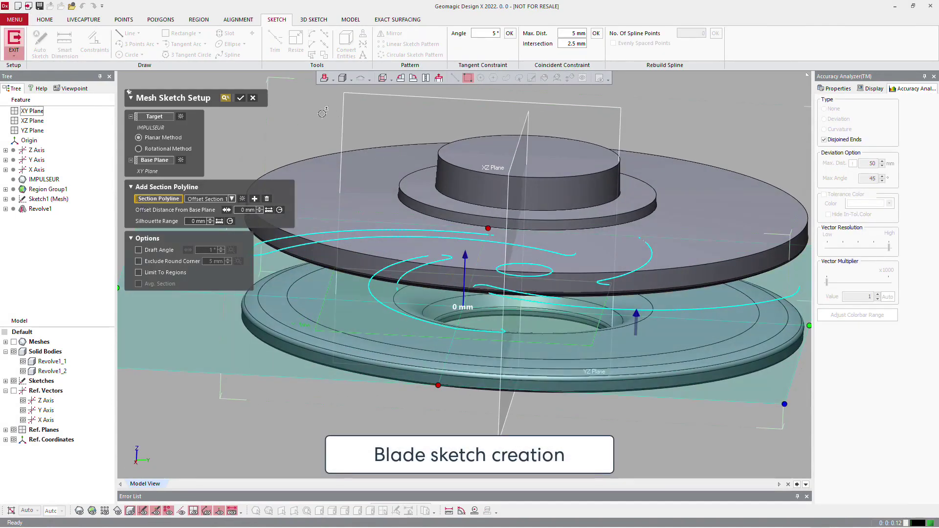
{"action": "left_click", "coordinate": [241, 98]}
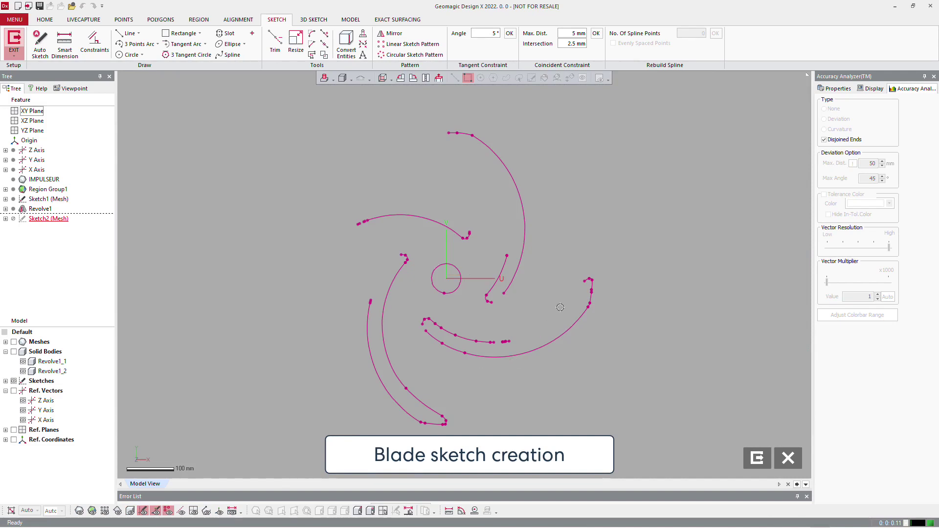
Step: Fit three-point arcs to the blade's outer and inner curve polylines
{"action": "scroll", "coordinate": [584, 332], "scroll_direction": "up", "scroll_amount": 3}
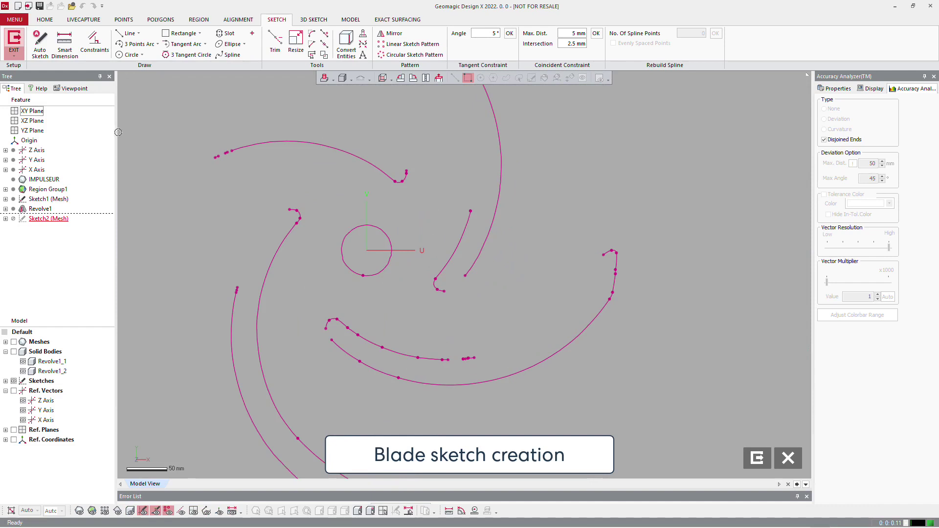
{"action": "left_click", "coordinate": [135, 47]}
{"action": "left_click", "coordinate": [511, 379]}
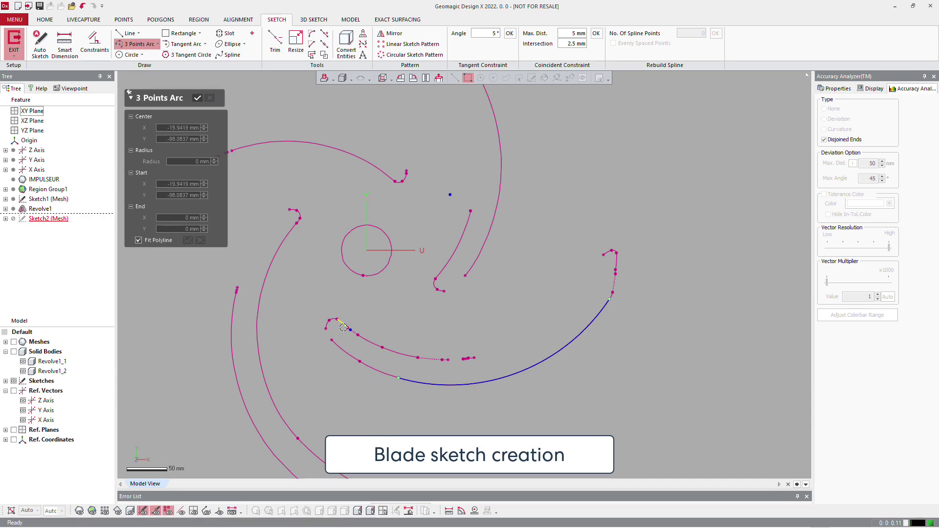
{"action": "left_click", "coordinate": [345, 327]}
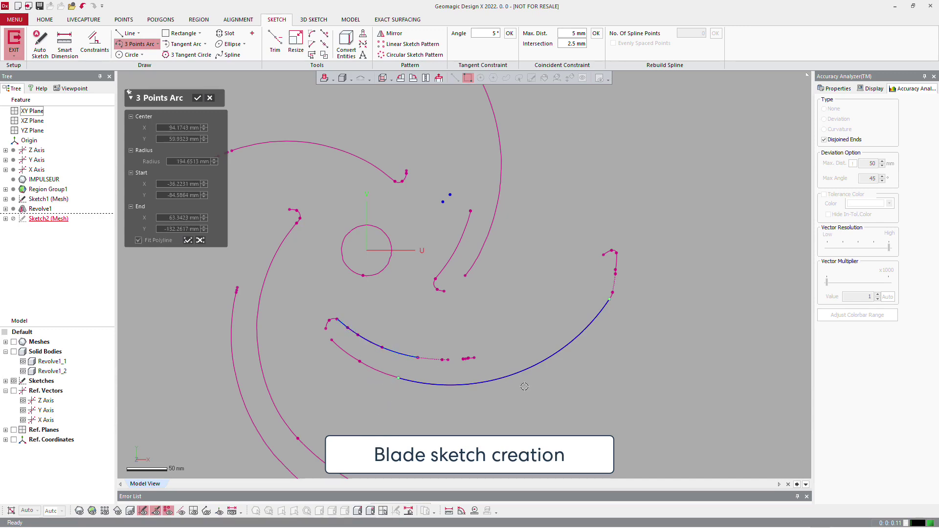
{"action": "left_click", "coordinate": [198, 98]}
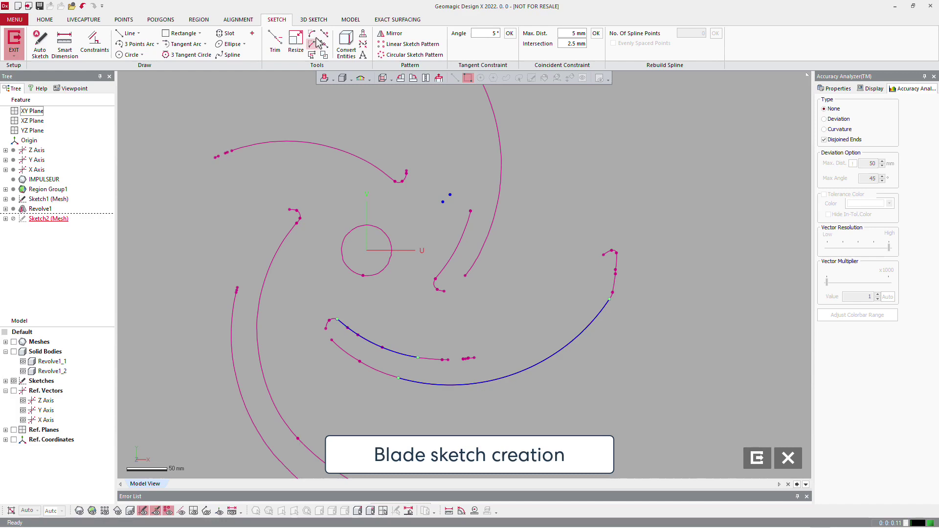
Step: Chain tangent arcs from the fitted arc's end along the inner curve to the blade tip
{"action": "left_click", "coordinate": [185, 44]}
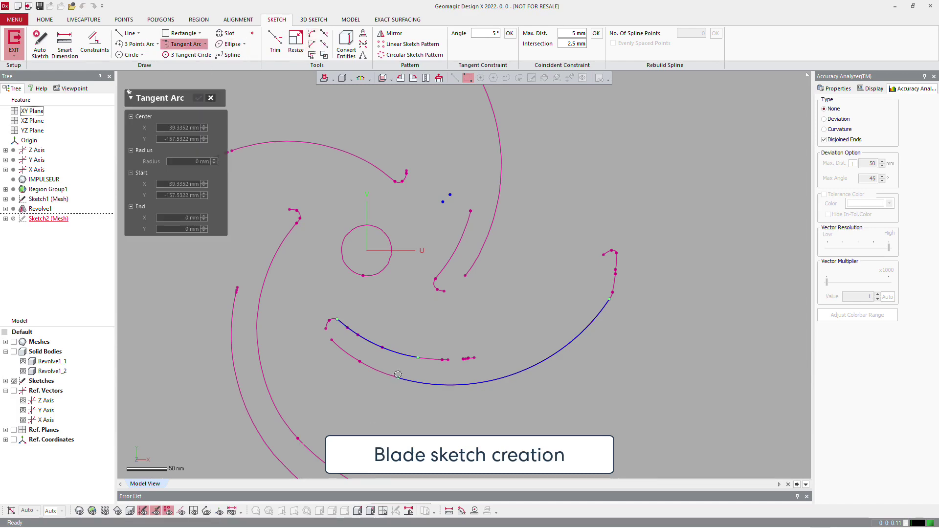
{"action": "left_click", "coordinate": [399, 378]}
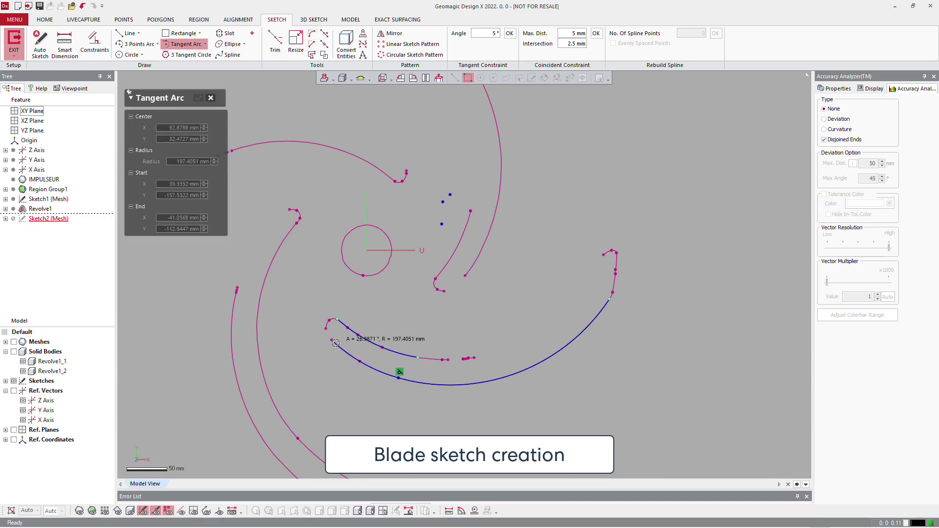
{"action": "left_click", "coordinate": [336, 343]}
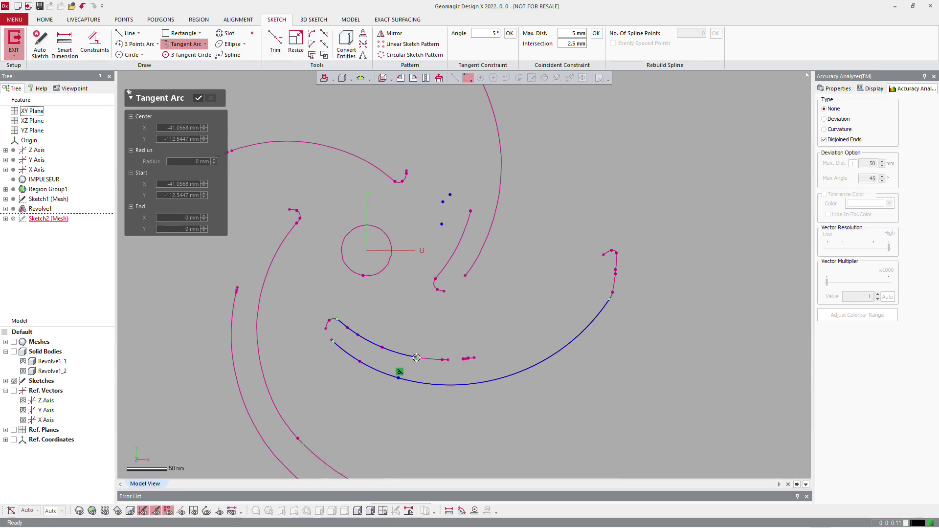
{"action": "scroll", "coordinate": [474, 361], "scroll_direction": "up", "scroll_amount": 2}
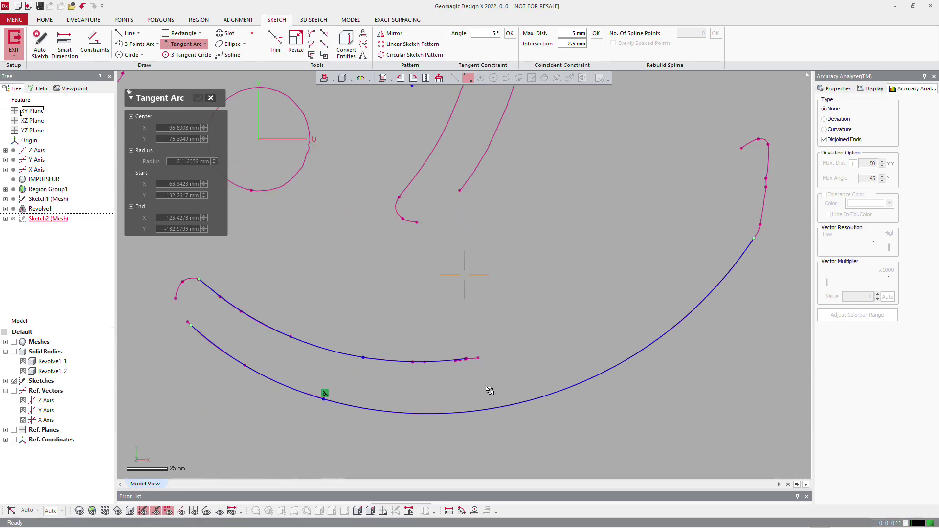
{"action": "left_click", "coordinate": [477, 357]}
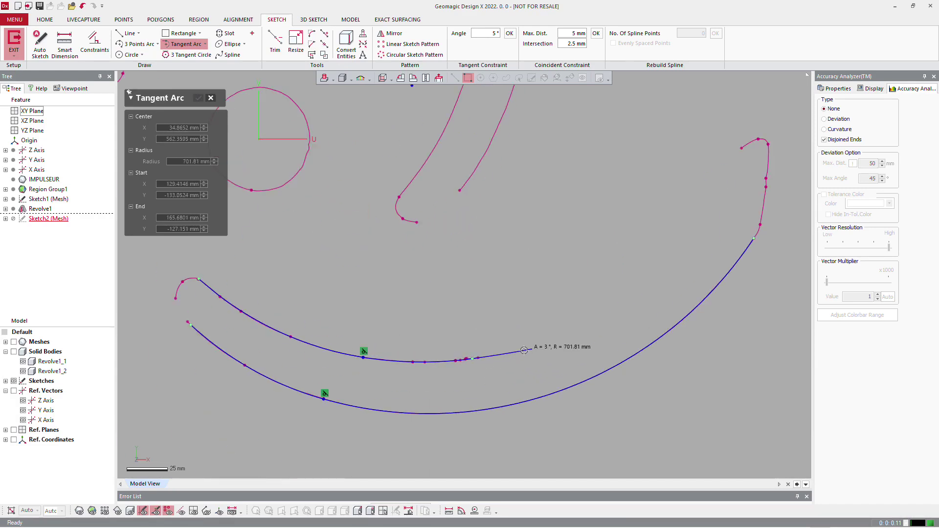
{"action": "left_click", "coordinate": [754, 151]}
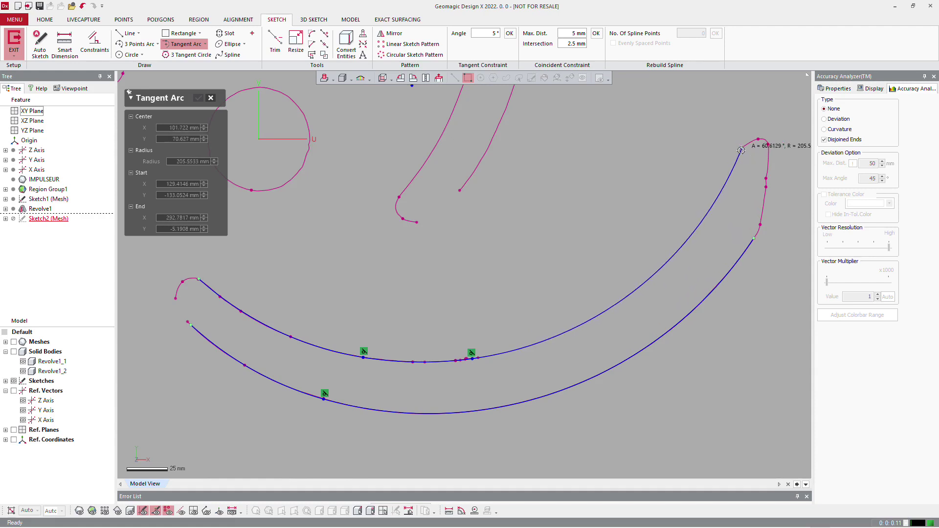
{"action": "scroll", "coordinate": [516, 301], "scroll_direction": "down", "scroll_amount": 2}
{"action": "scroll", "coordinate": [656, 216], "scroll_direction": "up", "scroll_amount": 5}
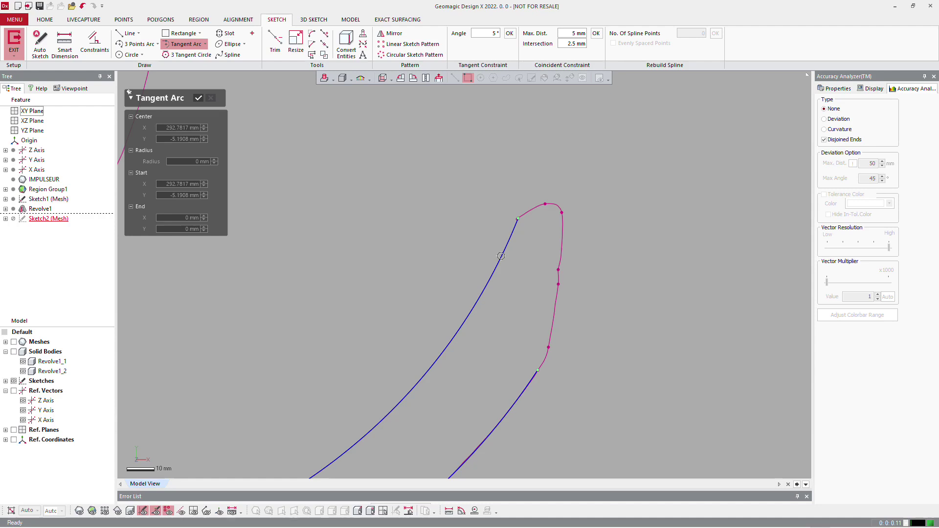
Step: Draw a three-point arc across the blade tip's outer edge and rotate the sketch view
{"action": "left_click", "coordinate": [137, 44]}
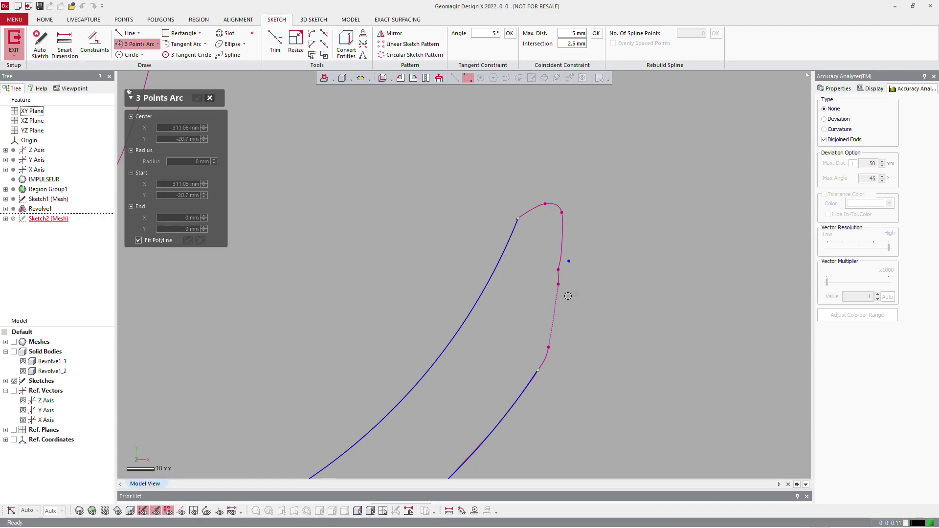
{"action": "left_click", "coordinate": [550, 339]}
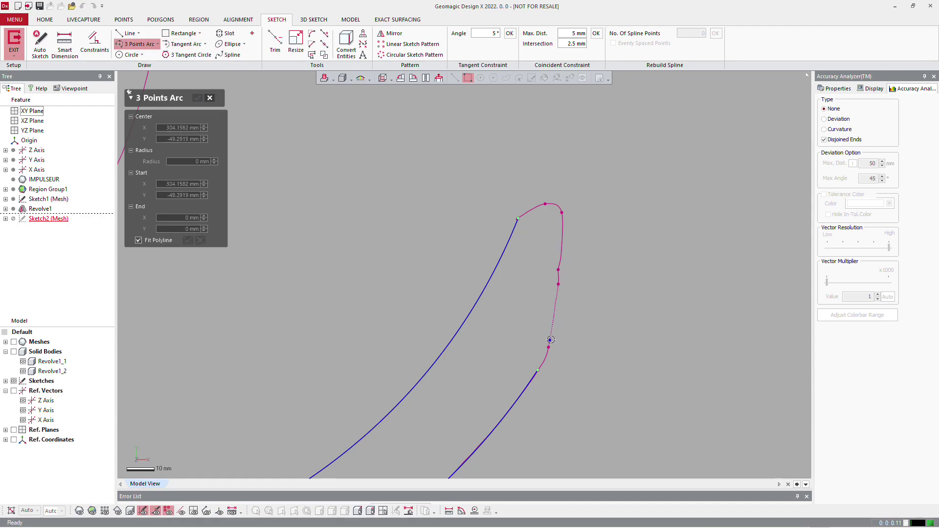
{"action": "left_click", "coordinate": [562, 221]}
{"action": "left_click", "coordinate": [562, 251]}
{"action": "left_click", "coordinate": [605, 330]}
{"action": "scroll", "coordinate": [605, 329], "scroll_direction": "down", "scroll_amount": 4}
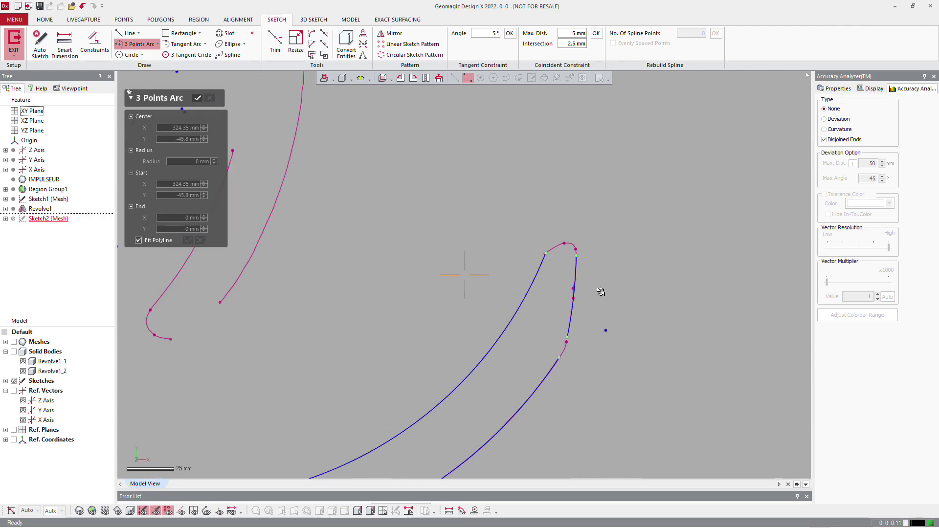
{"action": "scroll", "coordinate": [603, 278], "scroll_direction": "up", "scroll_amount": 3}
{"action": "scroll", "coordinate": [543, 235], "scroll_direction": "up", "scroll_amount": 3}
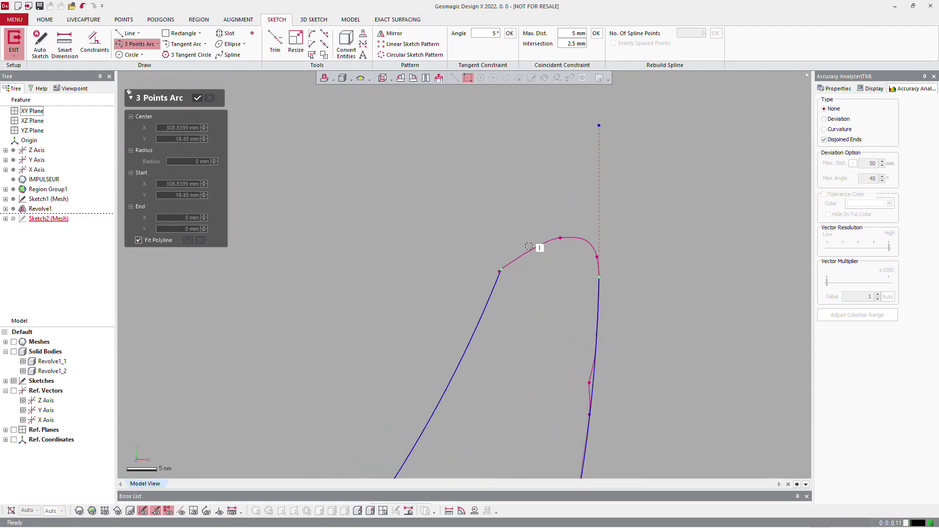
{"action": "scroll", "coordinate": [367, 232], "scroll_direction": "down", "scroll_amount": 4}
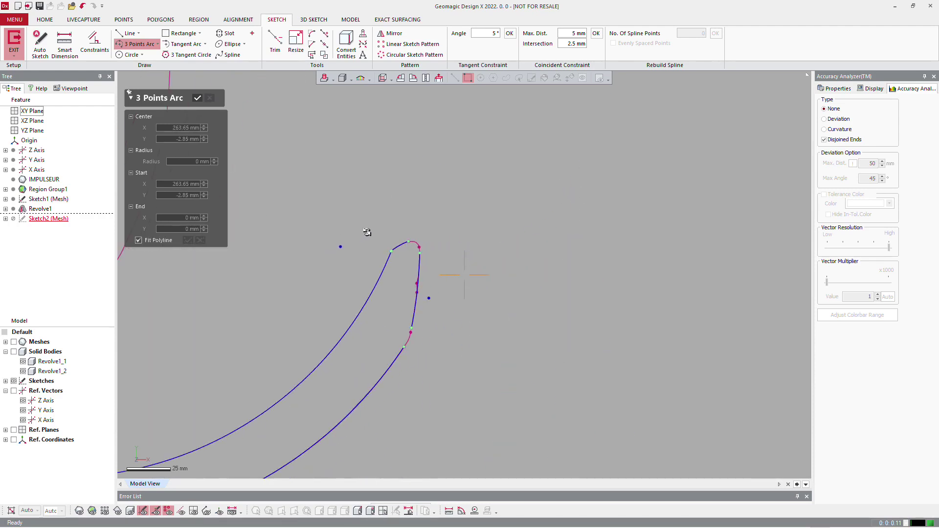
{"action": "mouse_move", "coordinate": [367, 232]}
{"action": "right_mouse_down"}
{"action": "mouse_move", "coordinate": [361, 261]}
{"action": "mouse_move", "coordinate": [324, 274]}
{"action": "mouse_move", "coordinate": [149, 304]}
{"action": "right_mouse_up"}
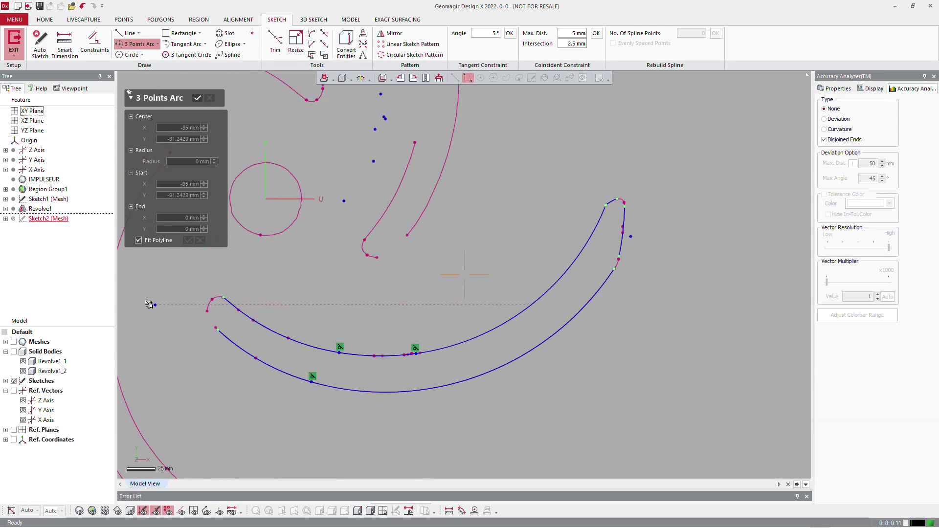
Step: Round the lower and upper tip segments with an R 7.5773 fillet
{"action": "key", "text": "Escape"}
{"action": "left_click", "coordinate": [312, 33]}
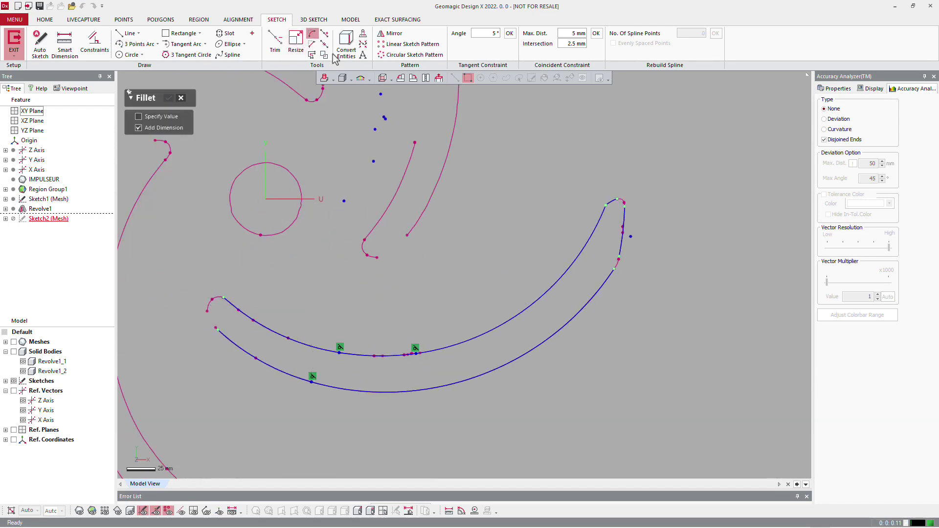
{"action": "scroll", "coordinate": [607, 247], "scroll_direction": "up", "scroll_amount": 1}
{"action": "scroll", "coordinate": [606, 246], "scroll_direction": "up", "scroll_amount": 3}
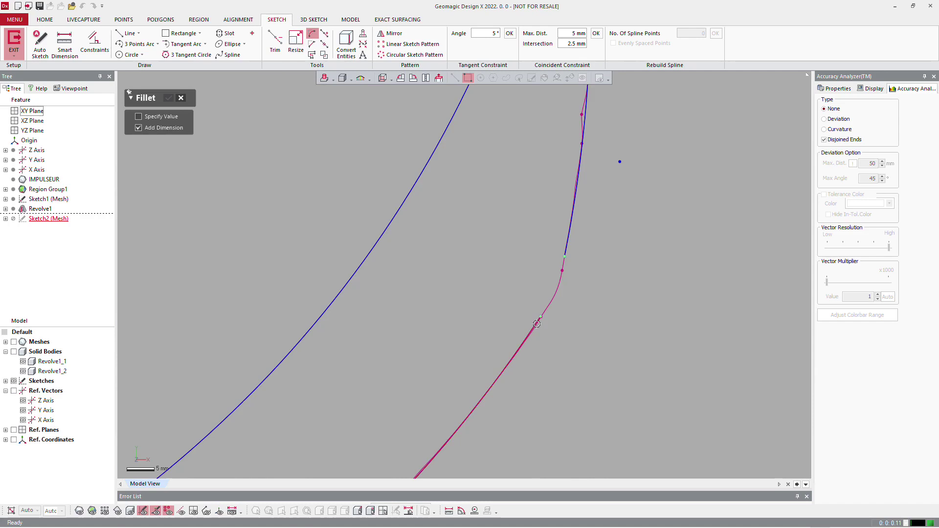
{"action": "left_click", "coordinate": [536, 323]}
{"action": "left_click", "coordinate": [572, 244]}
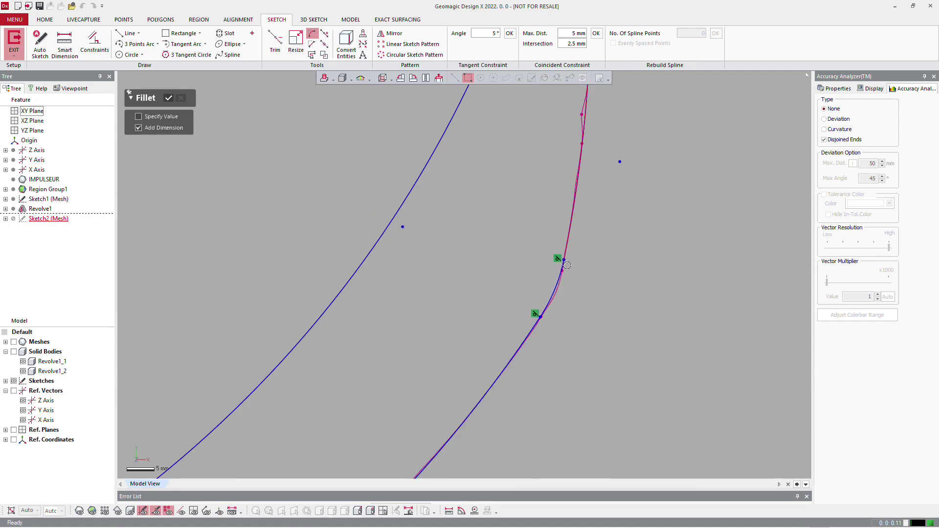
{"action": "left_click", "coordinate": [565, 285]}
{"action": "scroll", "coordinate": [567, 281], "scroll_direction": "down", "scroll_amount": 2}
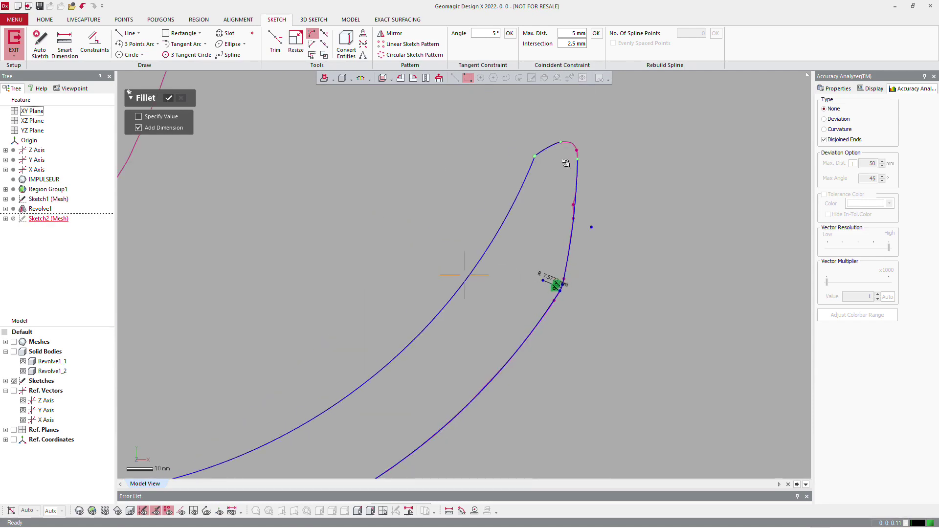
{"action": "scroll", "coordinate": [579, 158], "scroll_direction": "down", "scroll_amount": 2}
Step: Fillet the blade's top corner at R 4.9261 mm and its left corner
{"action": "left_click", "coordinate": [557, 156]}
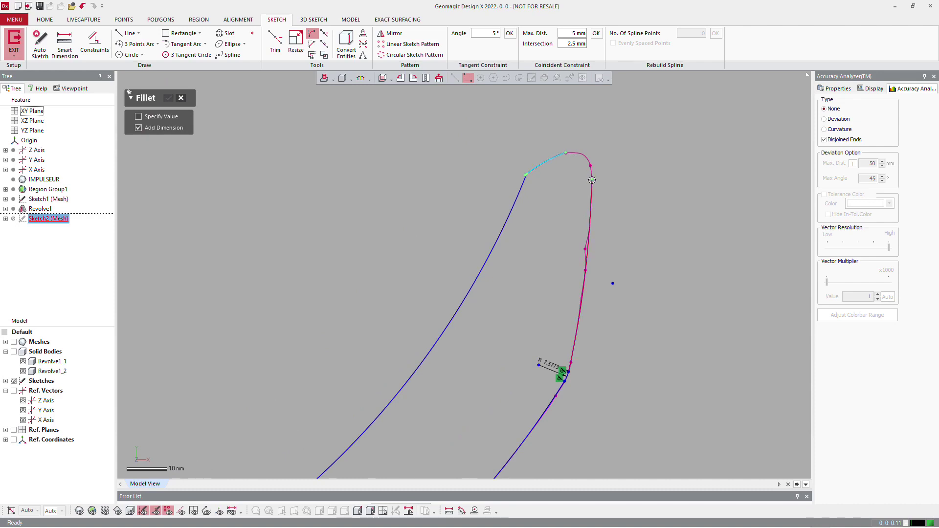
{"action": "left_click", "coordinate": [591, 178]}
{"action": "left_click", "coordinate": [591, 172]}
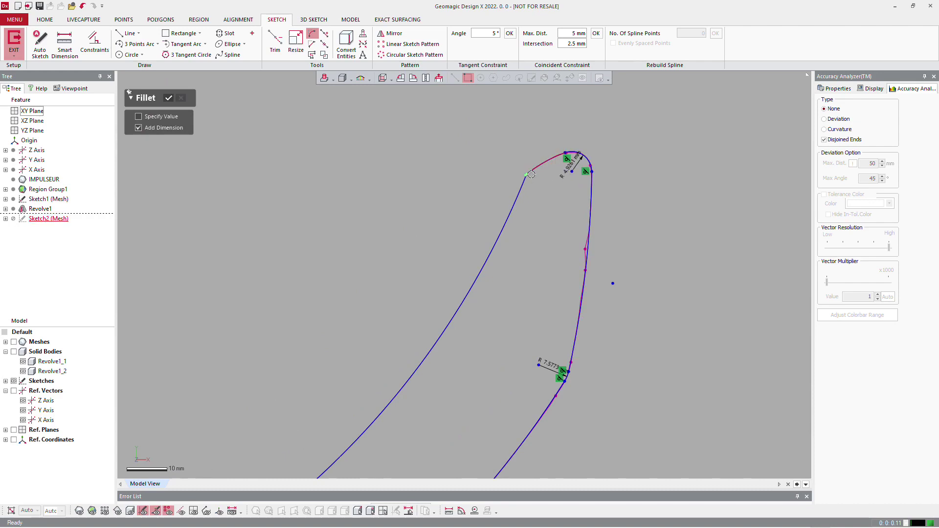
{"action": "scroll", "coordinate": [528, 172], "scroll_direction": "up", "scroll_amount": 6}
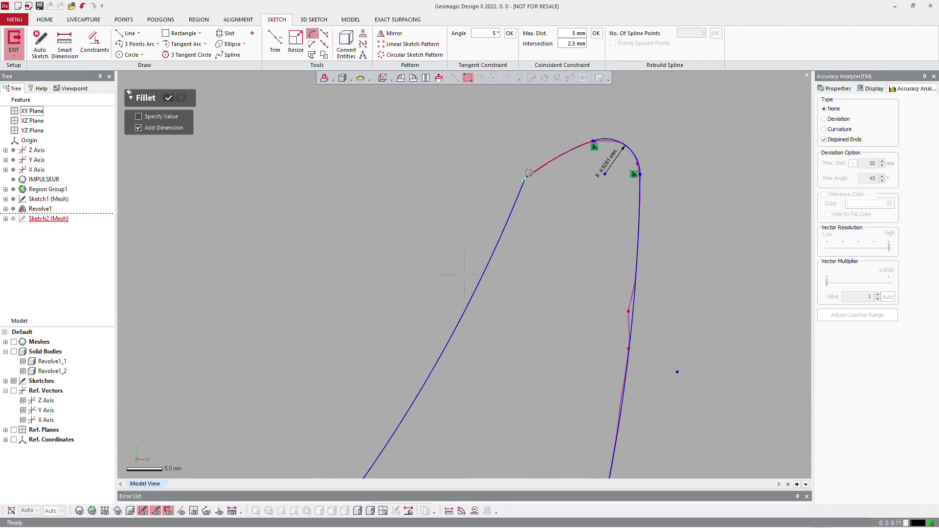
{"action": "left_click", "coordinate": [513, 200]}
{"action": "left_click", "coordinate": [521, 191]}
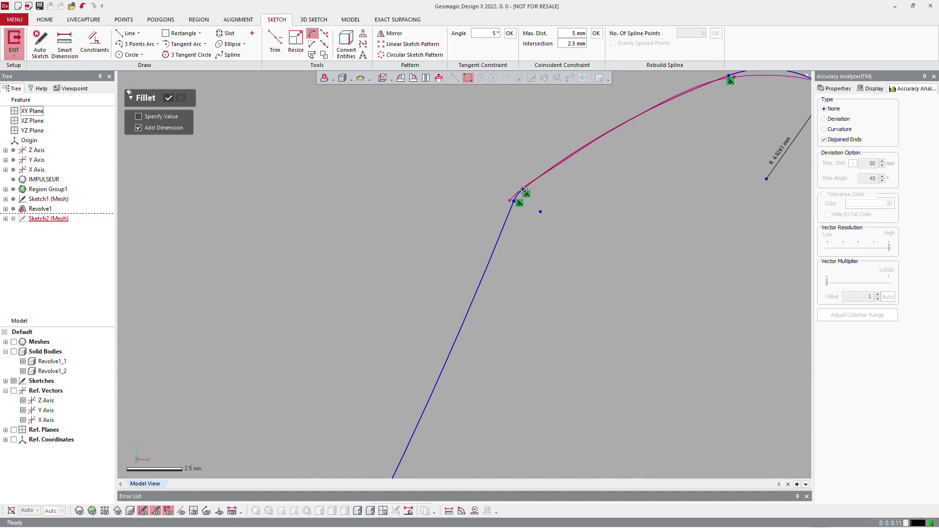
{"action": "left_click", "coordinate": [526, 196]}
{"action": "key", "text": "Escape"}
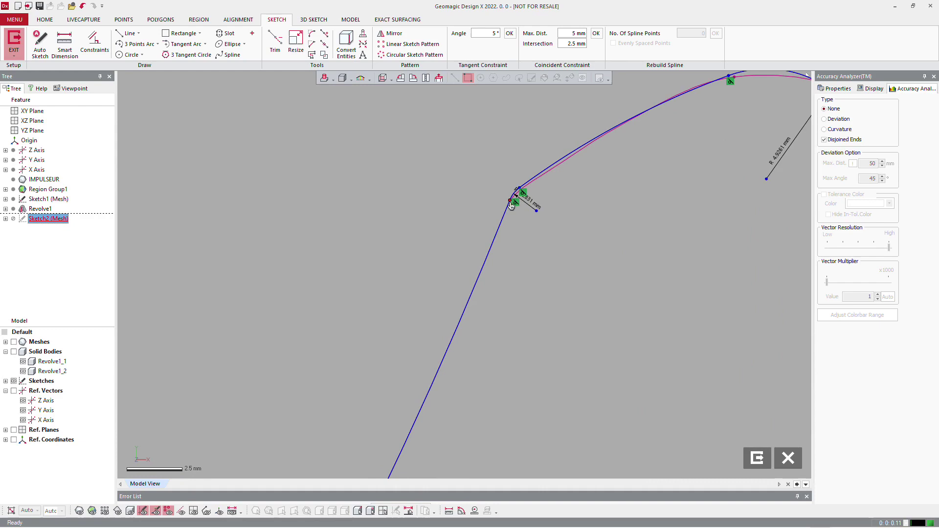
Step: Nudge the left fillet corner slightly down-left to adjust its shape
{"action": "left_click_drag", "start_coordinate": [510, 205], "coordinate": [507, 206]}
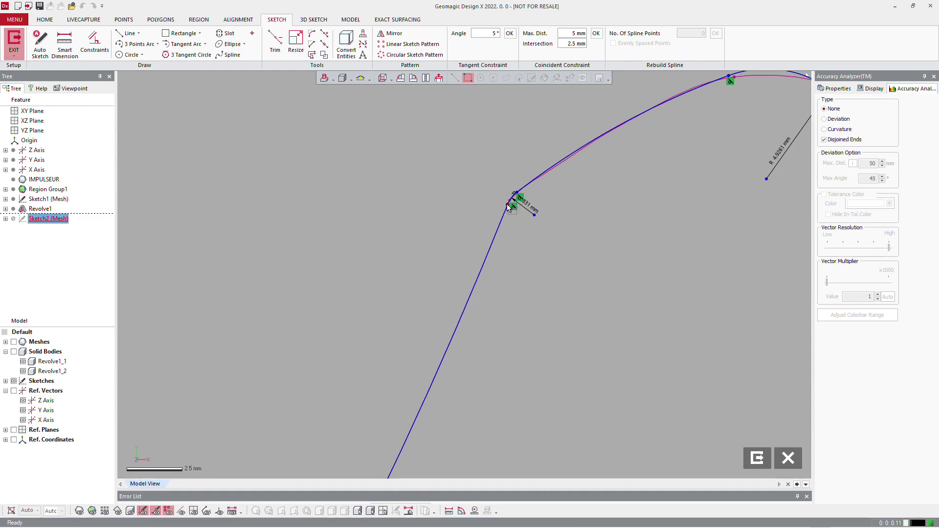
{"action": "scroll", "coordinate": [556, 233], "scroll_direction": "down", "scroll_amount": 3}
{"action": "scroll", "coordinate": [558, 212], "scroll_direction": "down", "scroll_amount": 2}
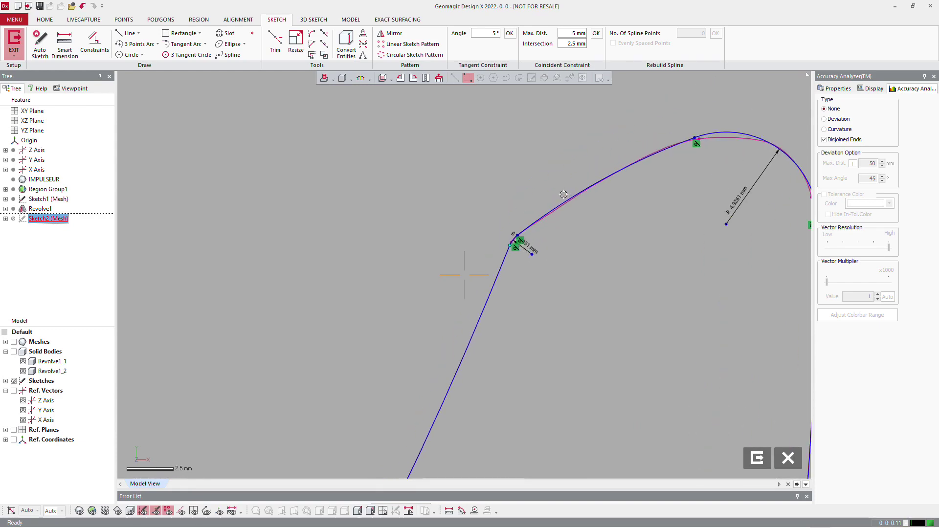
{"action": "scroll", "coordinate": [579, 203], "scroll_direction": "down", "scroll_amount": 5}
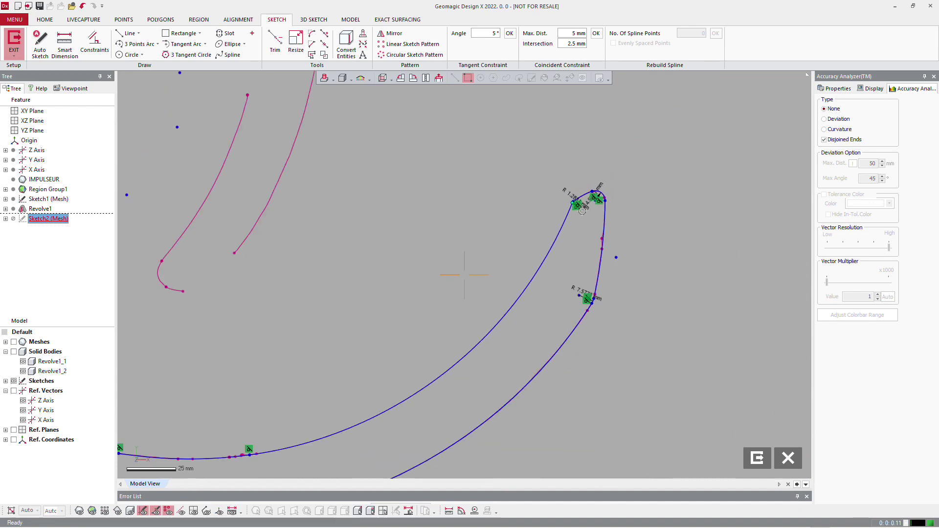
{"action": "scroll", "coordinate": [617, 188], "scroll_direction": "down", "scroll_amount": 5}
{"action": "scroll", "coordinate": [224, 327], "scroll_direction": "up", "scroll_amount": 6}
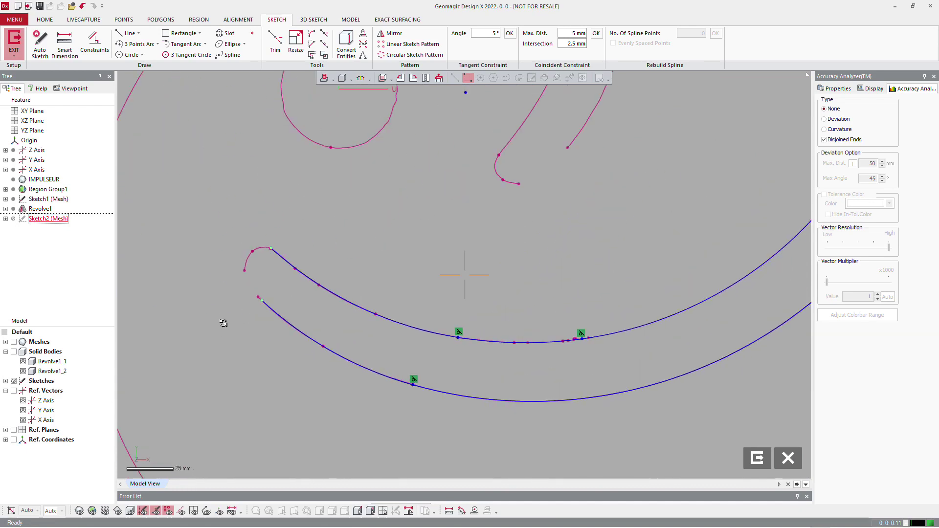
Step: Draw a short line from the upper arc's end past the lower curve's end
{"action": "left_click", "coordinate": [126, 33]}
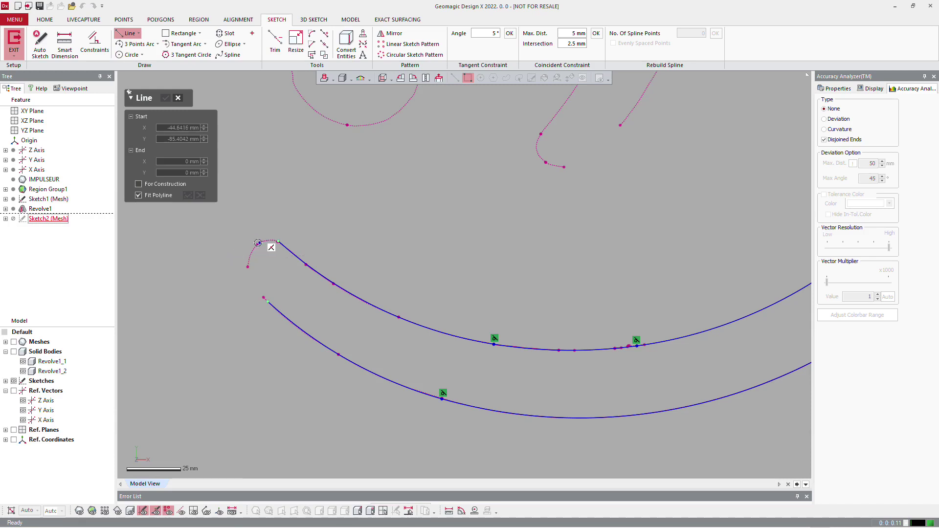
{"action": "left_click", "coordinate": [256, 244]}
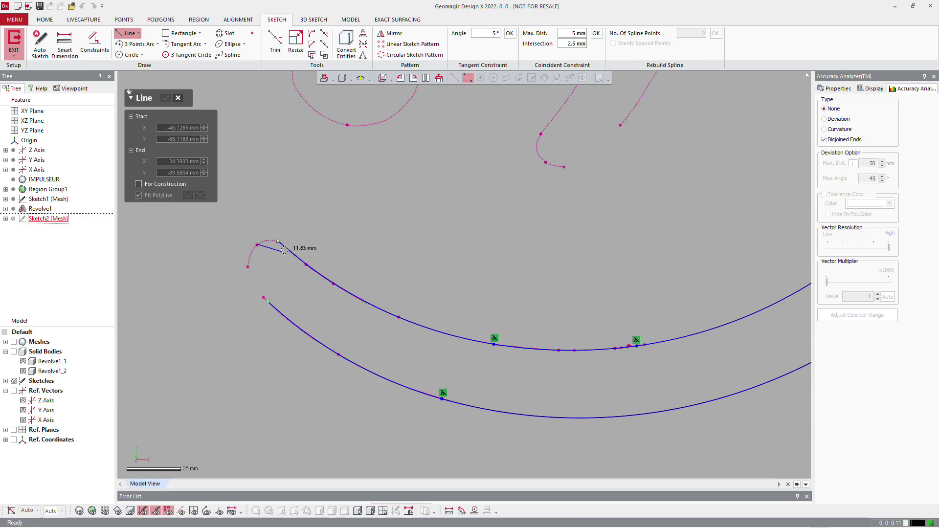
{"action": "left_click", "coordinate": [223, 281]}
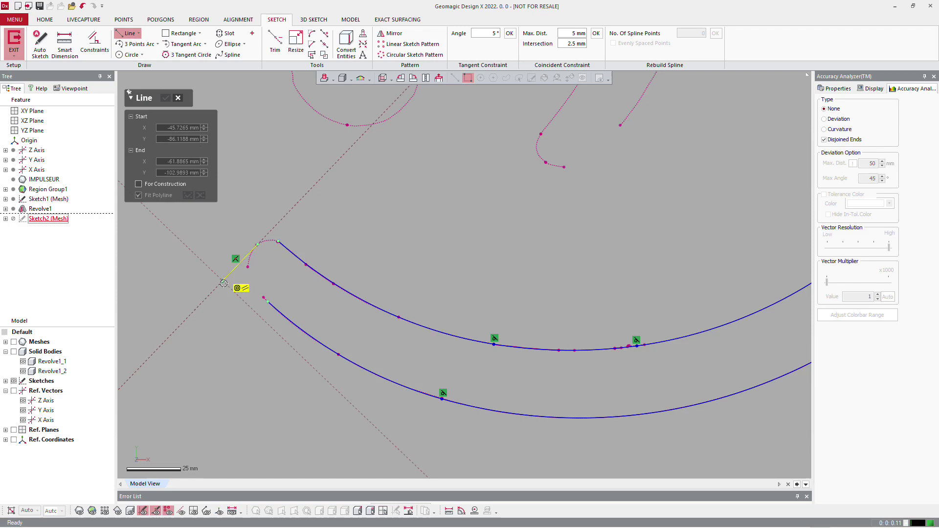
{"action": "key", "text": "Escape"}
Step: Corner-trim the short line against both the upper and lower arcs
{"action": "left_click", "coordinate": [275, 43]}
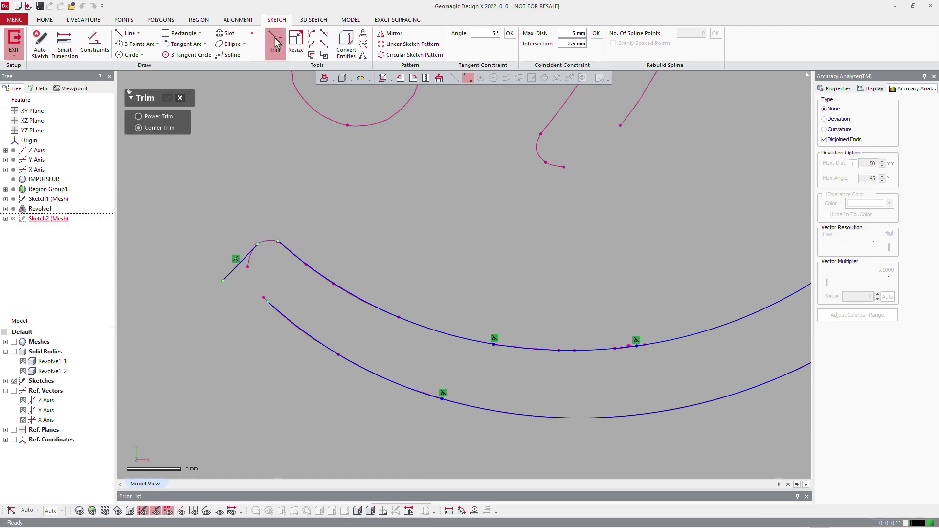
{"action": "left_click", "coordinate": [248, 252]}
{"action": "left_click", "coordinate": [292, 253]}
{"action": "left_click", "coordinate": [247, 255]}
{"action": "left_click", "coordinate": [290, 320]}
{"action": "scroll", "coordinate": [244, 349], "scroll_direction": "down", "scroll_amount": 3}
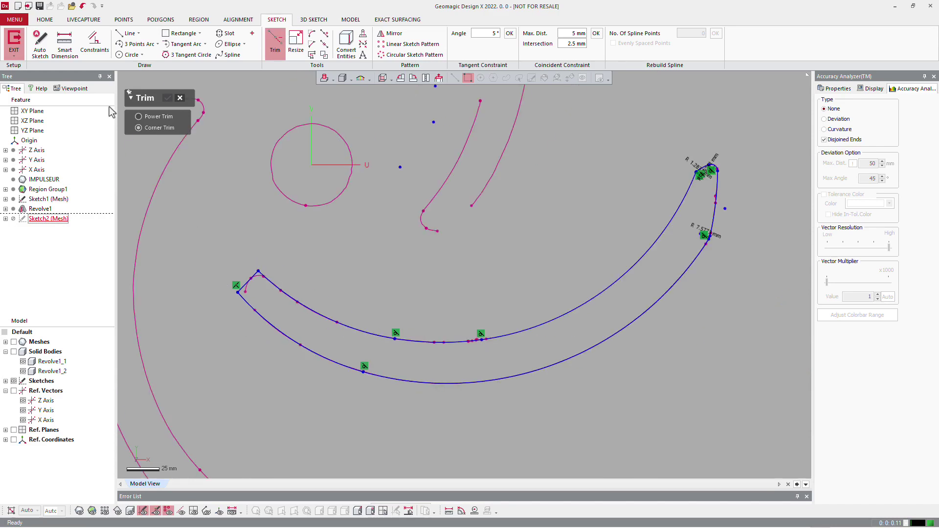
Step: Exit the sketch and start extruding the blade profile, showing solid bodies
{"action": "left_click", "coordinate": [14, 42]}
{"action": "right_click", "coordinate": [282, 286]}
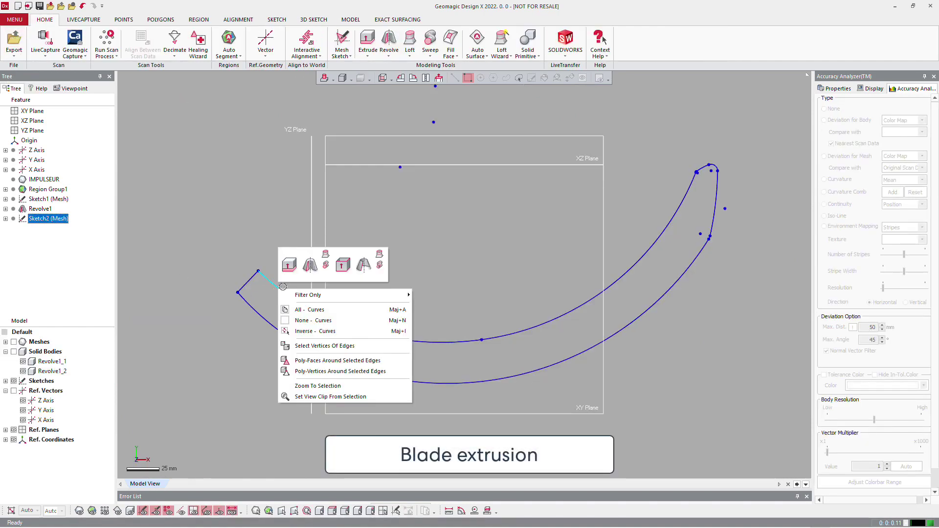
{"action": "left_click", "coordinate": [289, 265]}
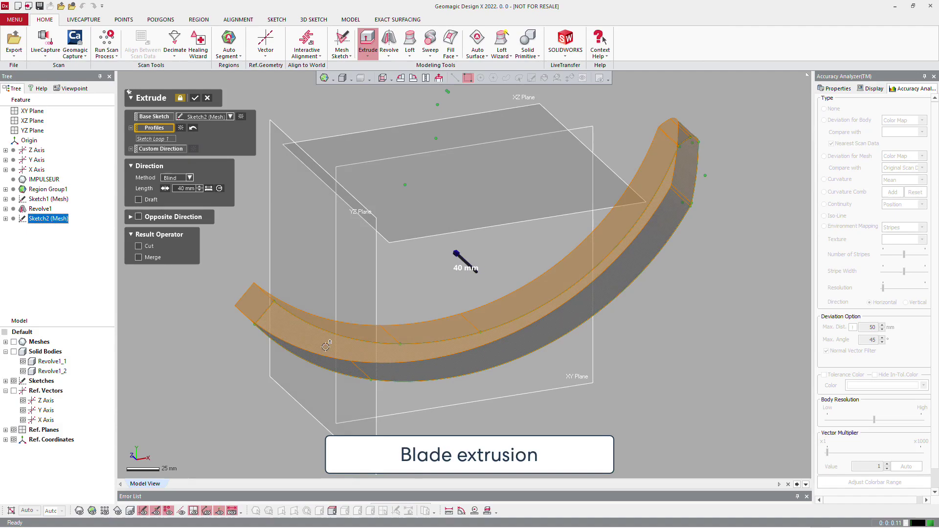
{"action": "key", "text": "ctrl+Tab"}
{"action": "key", "text": "ctrl+Tab"}
{"action": "right_click_drag", "start_coordinate": [301, 337], "coordinate": [261, 220]}
Step: Try an Up to Body extrusion to Revolve1_2, then return to Blind
{"action": "left_click", "coordinate": [170, 182]}
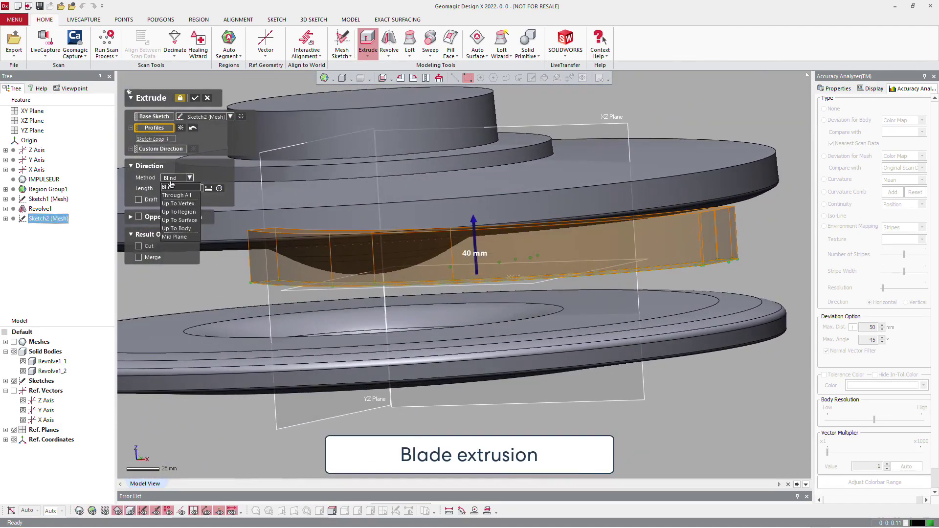
{"action": "left_click", "coordinate": [180, 226]}
{"action": "left_click", "coordinate": [293, 204]}
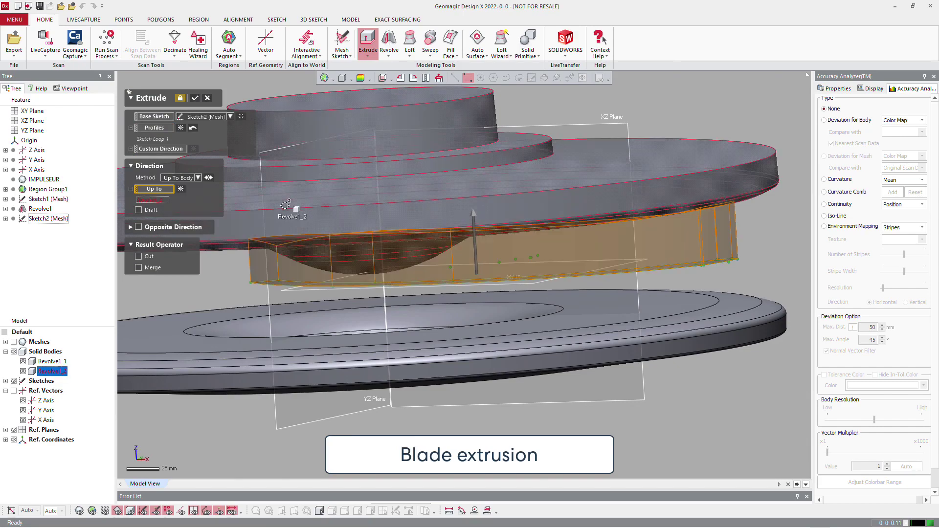
{"action": "mouse_move", "coordinate": [335, 240]}
{"action": "right_mouse_down"}
{"action": "mouse_move", "coordinate": [329, 210]}
{"action": "mouse_move", "coordinate": [333, 225]}
{"action": "right_mouse_up"}
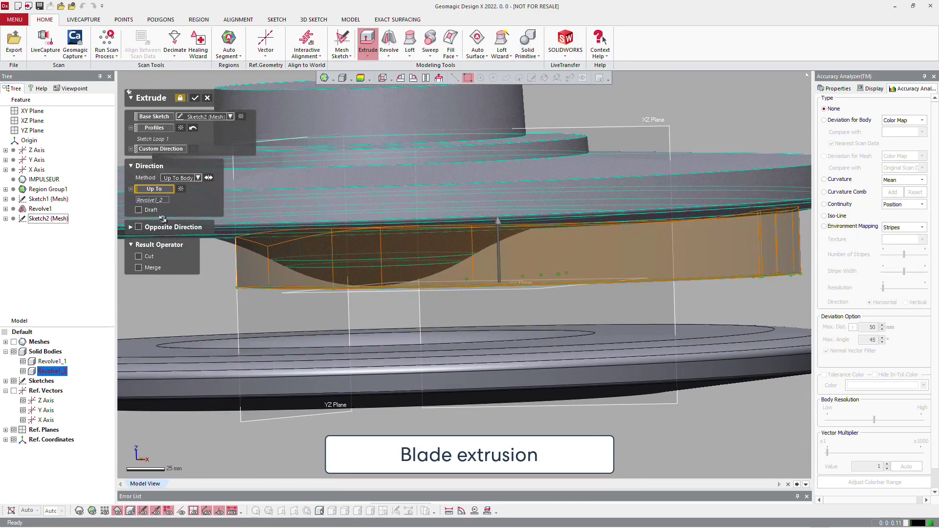
{"action": "left_click", "coordinate": [180, 178]}
{"action": "left_click", "coordinate": [174, 189]}
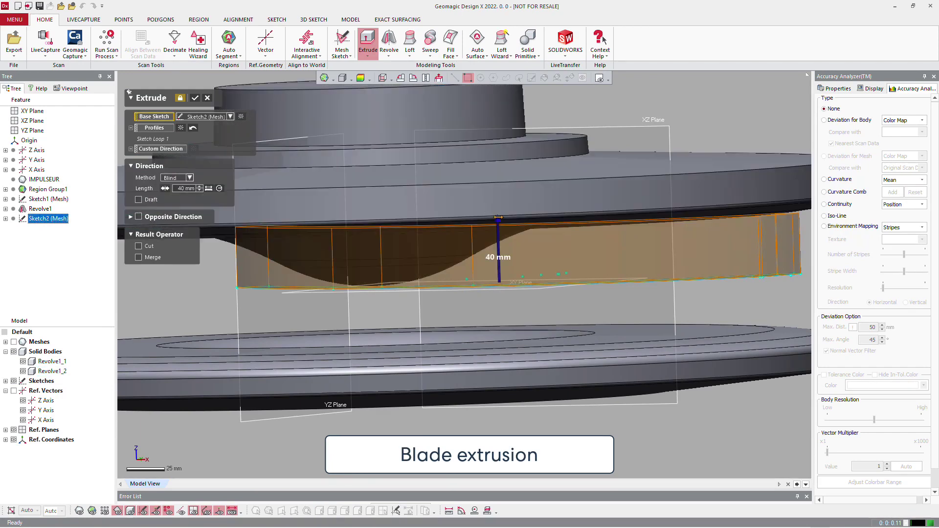
Step: Set Blind 60 mm one way and Opposite Direction 100 mm, then accept
{"action": "left_click_drag", "start_coordinate": [497, 218], "coordinate": [496, 188]}
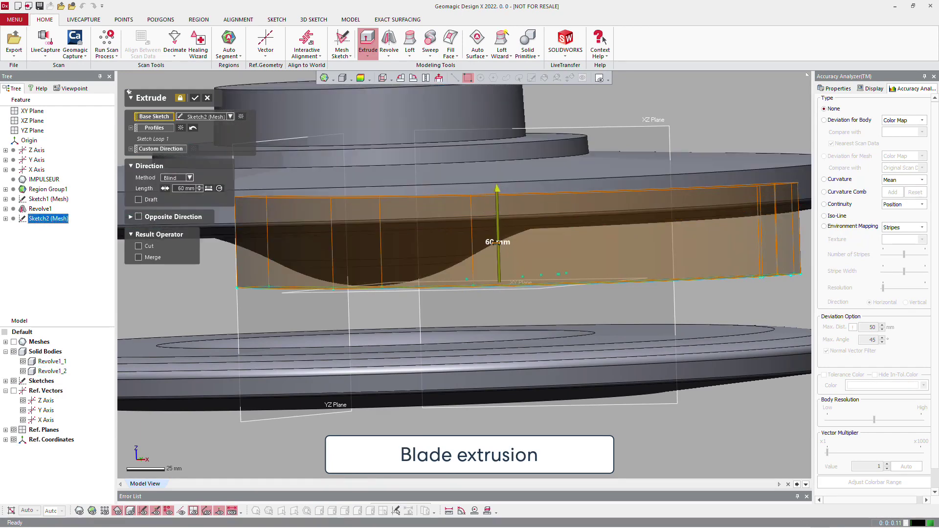
{"action": "left_click", "coordinate": [156, 220]}
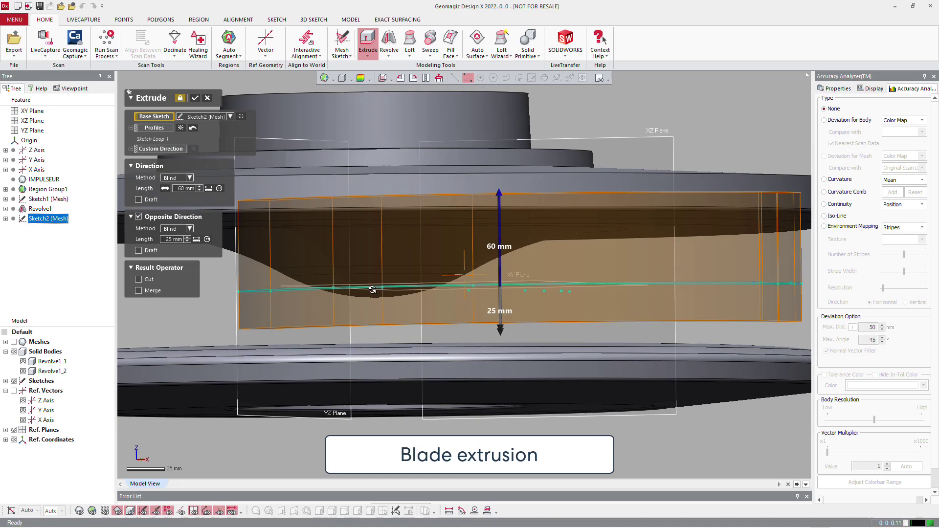
{"action": "left_click_drag", "start_coordinate": [500, 330], "coordinate": [501, 446]}
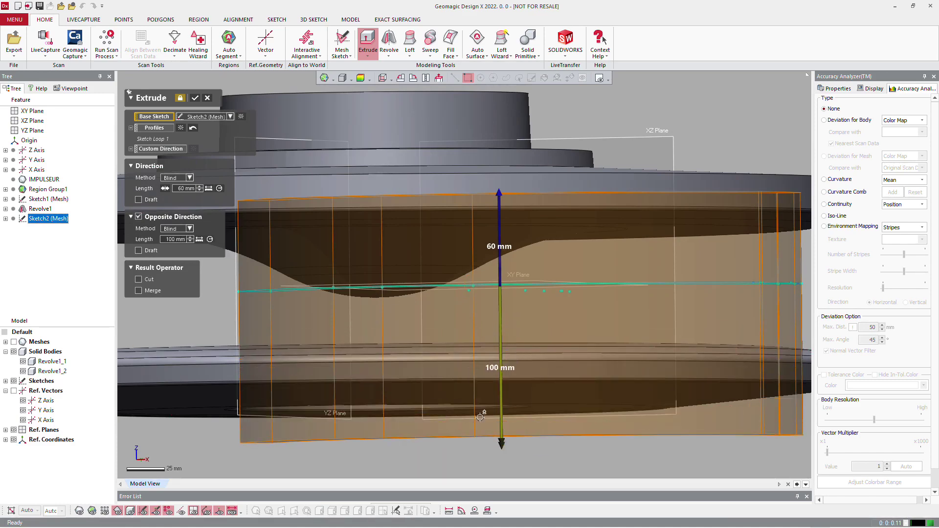
{"action": "scroll", "coordinate": [431, 324], "scroll_direction": "down", "scroll_amount": 3}
{"action": "right_click_drag", "start_coordinate": [435, 310], "coordinate": [451, 319]}
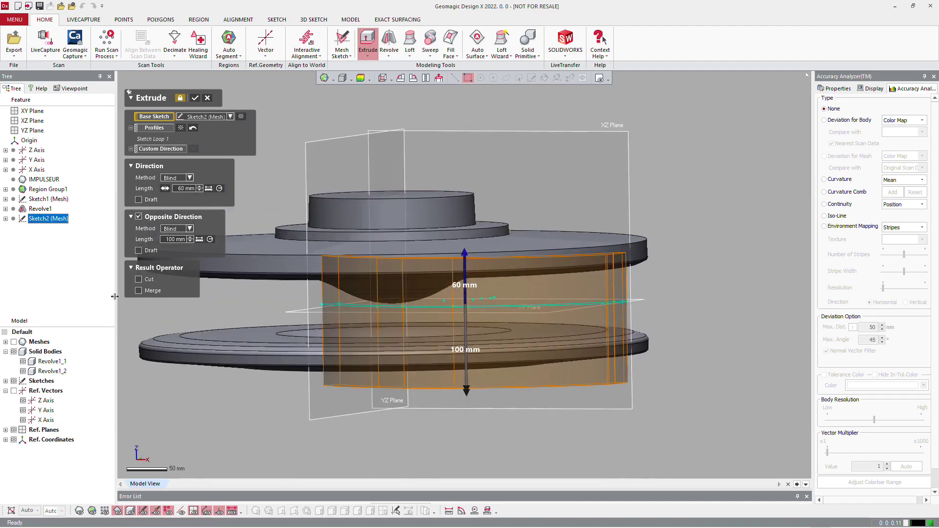
{"action": "left_click", "coordinate": [196, 98]}
Step: Hide the Revolve1_1 and Revolve1_2 bodies to inspect the extruded blade alone
{"action": "right_click_drag", "start_coordinate": [280, 272], "coordinate": [523, 276]}
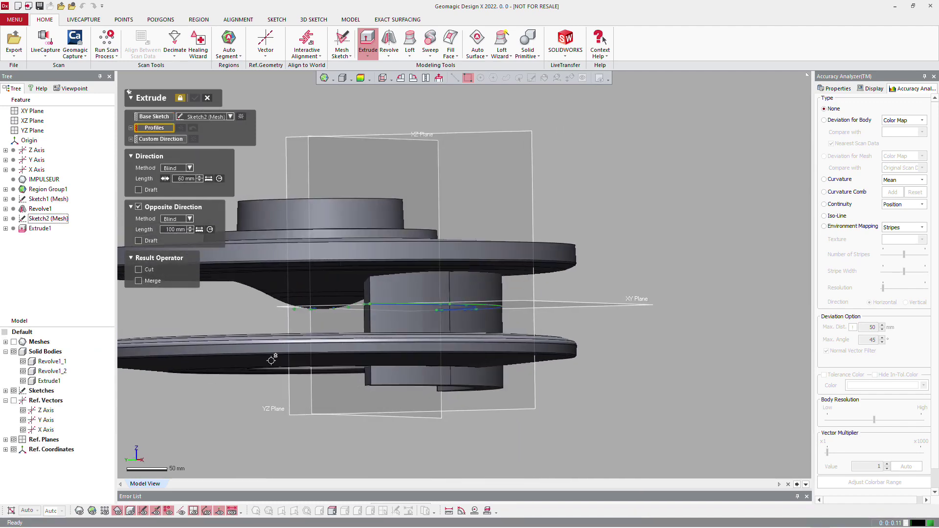
{"action": "left_click", "coordinate": [23, 361]}
{"action": "left_click", "coordinate": [23, 371]}
{"action": "right_click_drag", "start_coordinate": [272, 285], "coordinate": [323, 318]}
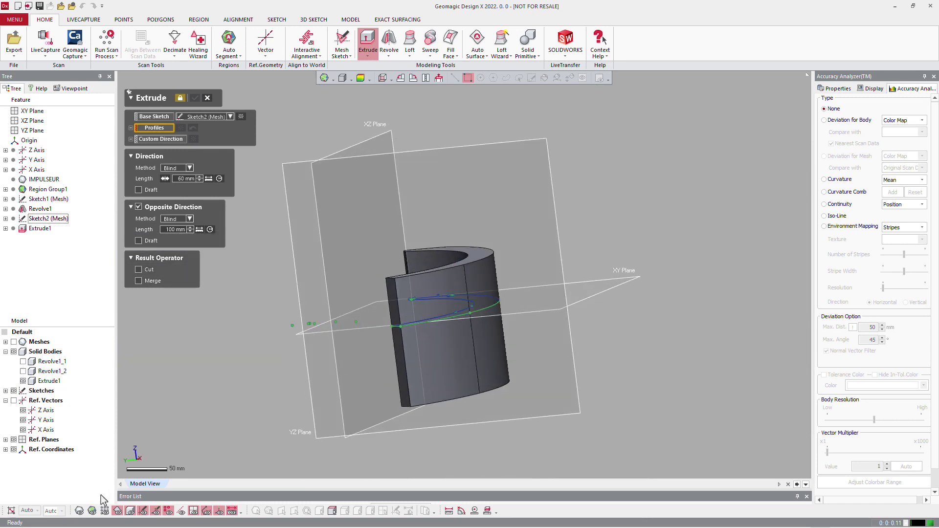
{"action": "left_click", "coordinate": [92, 511]}
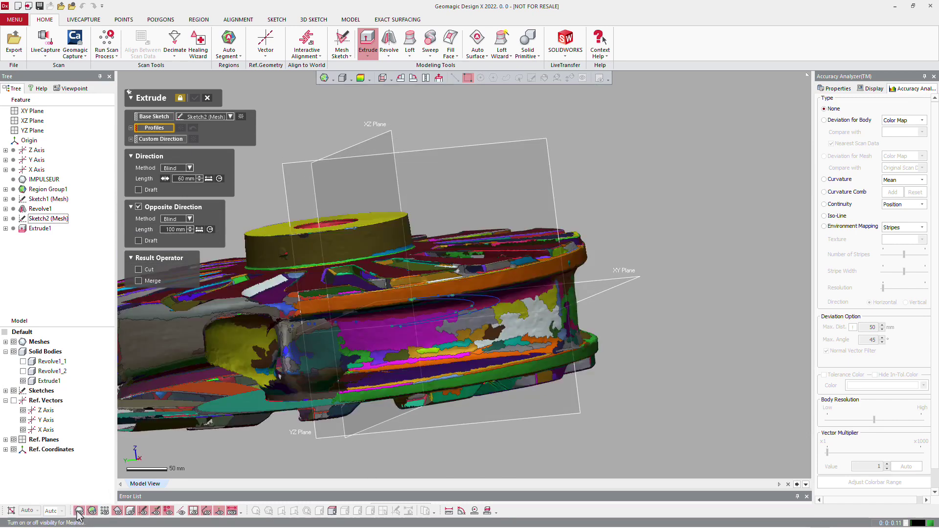
{"action": "left_click", "coordinate": [92, 511]}
Step: Show the scan mesh over the blade for comparison and close the extrude command
{"action": "left_click", "coordinate": [79, 511]}
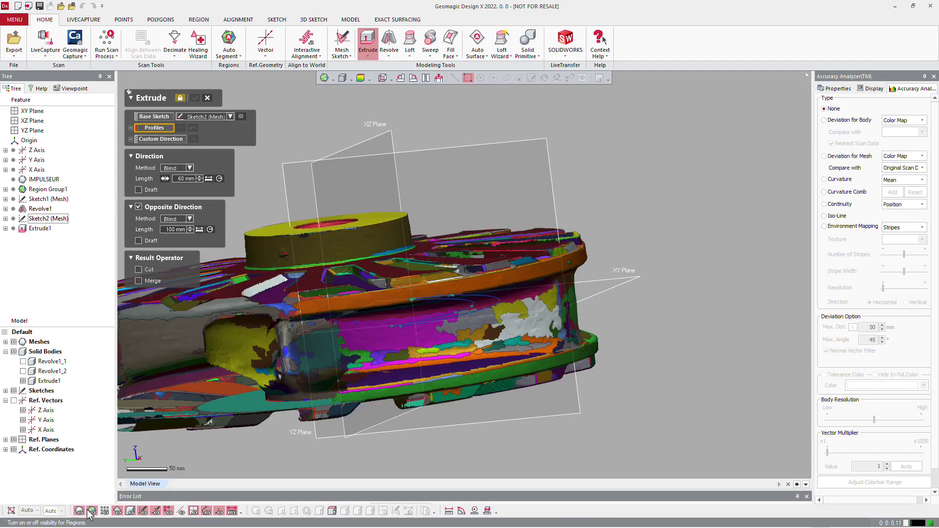
{"action": "right_click_drag", "start_coordinate": [313, 293], "coordinate": [516, 164]}
{"action": "scroll", "coordinate": [553, 159], "scroll_direction": "up", "scroll_amount": 3}
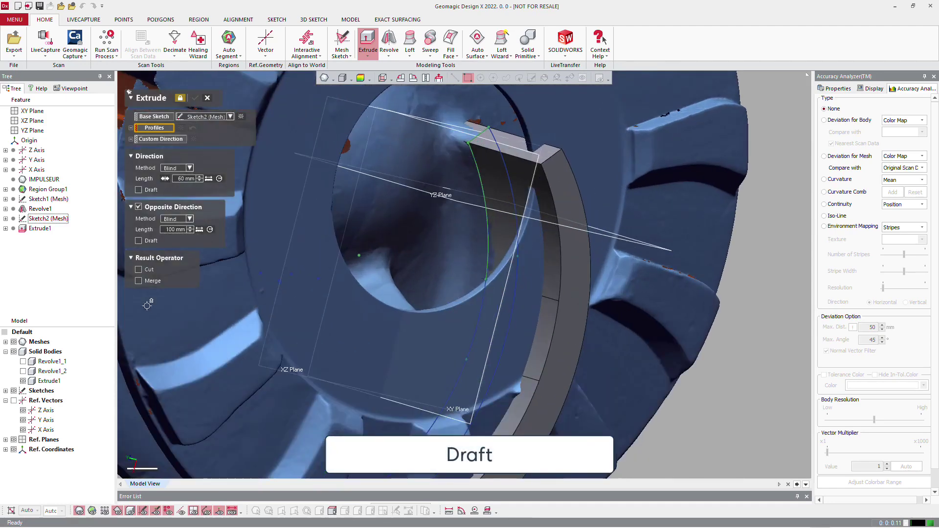
{"action": "key", "text": "Escape"}
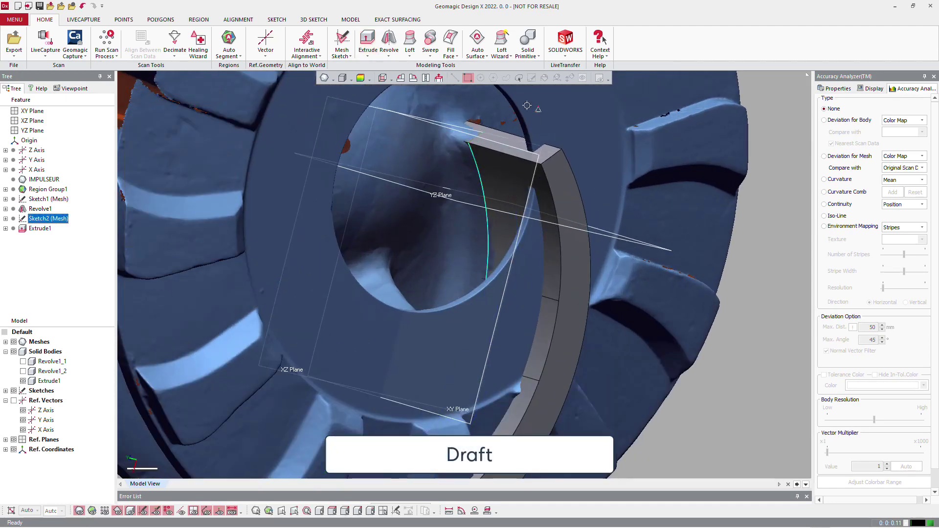
Step: Start a draft with XY Plane as neutral plane, the blade's top face, and 22°
{"action": "left_click", "coordinate": [352, 23]}
{"action": "left_click", "coordinate": [404, 54]}
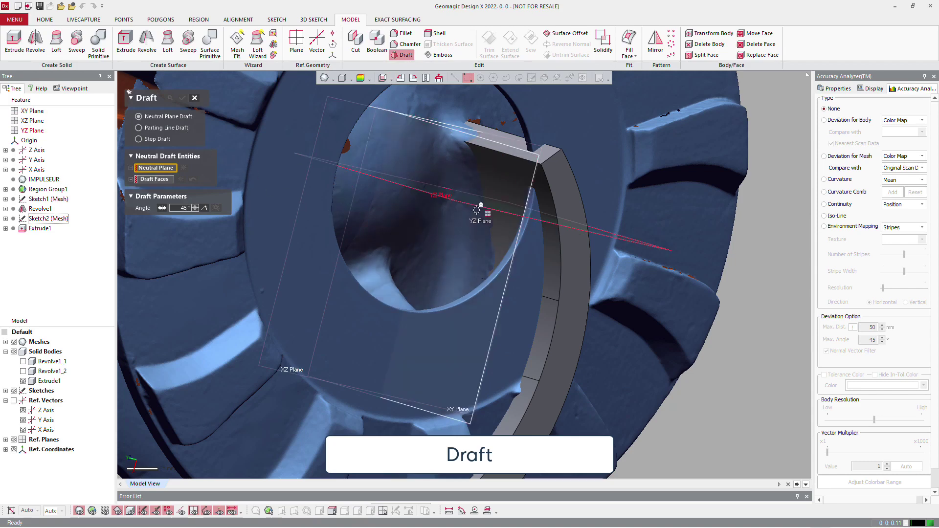
{"action": "right_click_drag", "start_coordinate": [435, 211], "coordinate": [427, 240]}
{"action": "left_click", "coordinate": [426, 109]}
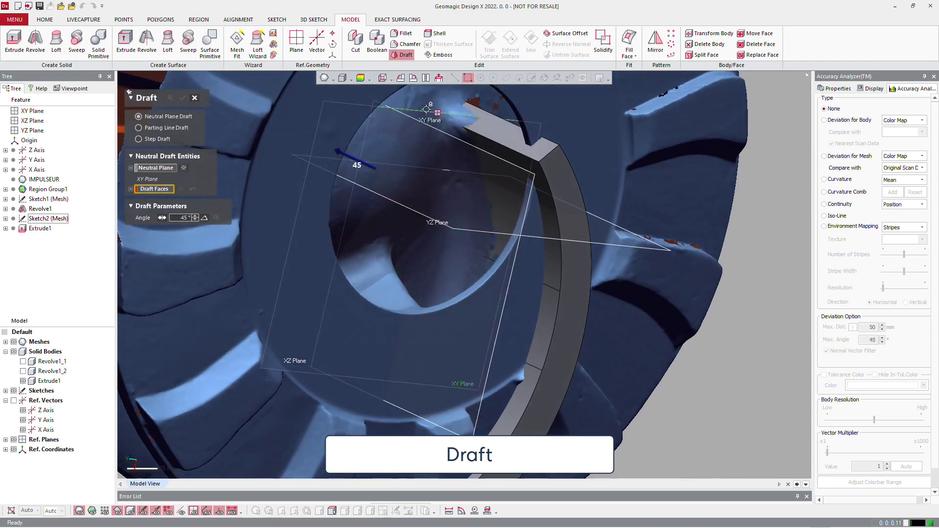
{"action": "left_click", "coordinate": [508, 138]}
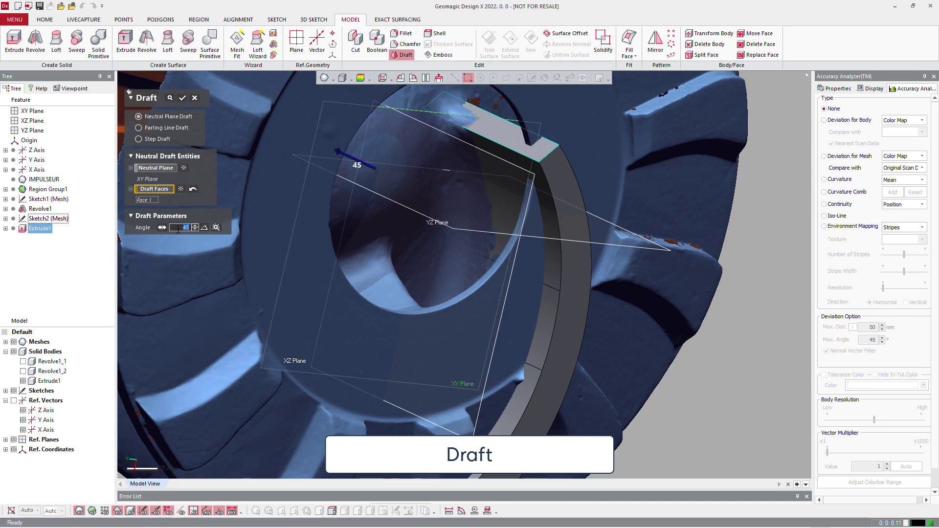
{"action": "type", "text": "22"}
{"action": "key", "text": "Return"}
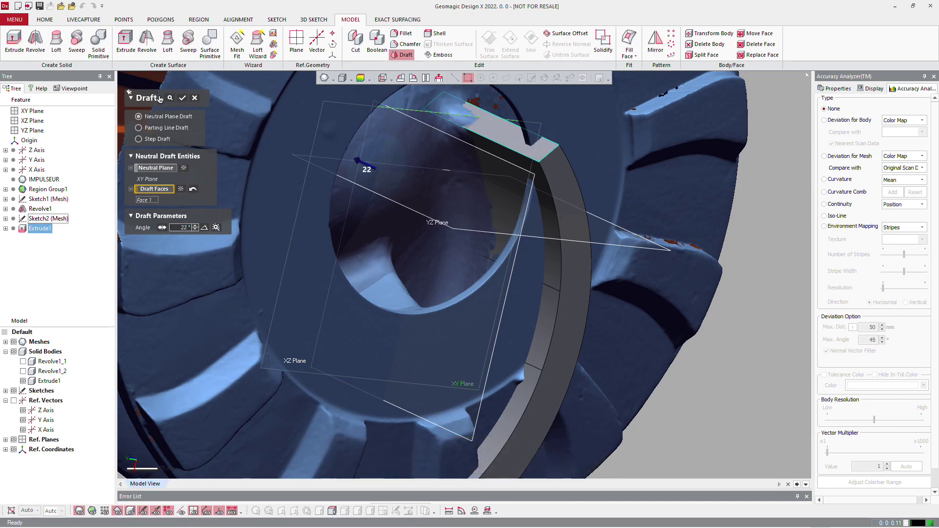
Step: Reverse the draft direction to -22° and inspect the preview
{"action": "left_click", "coordinate": [171, 97]}
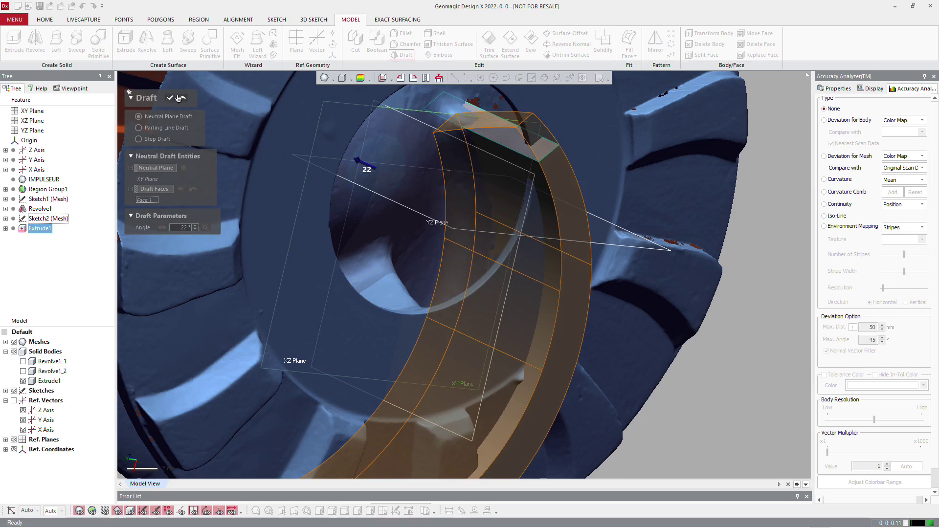
{"action": "left_click", "coordinate": [180, 97]}
{"action": "left_click", "coordinate": [162, 228]}
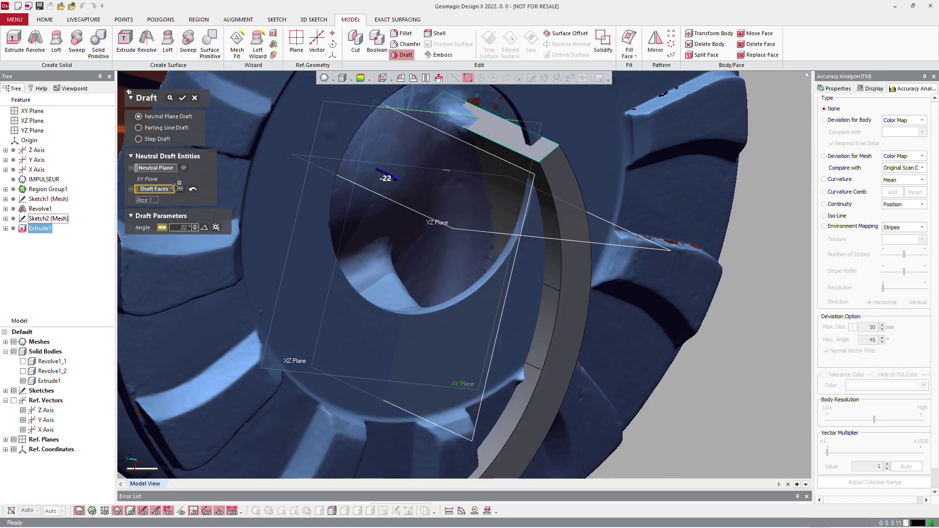
{"action": "left_click", "coordinate": [170, 100]}
{"action": "right_click_drag", "start_coordinate": [442, 245], "coordinate": [469, 183]}
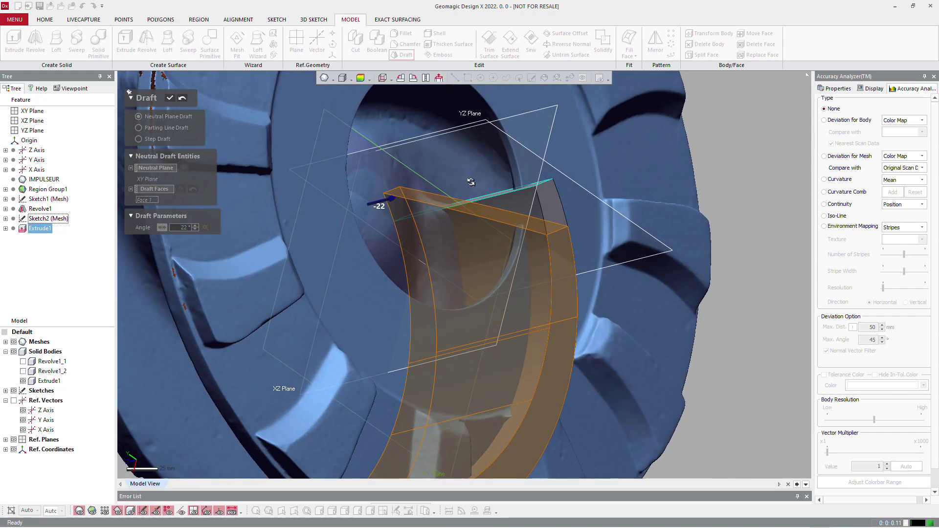
{"action": "scroll", "coordinate": [469, 188], "scroll_direction": "up", "scroll_amount": 3}
{"action": "right_click_drag", "start_coordinate": [460, 264], "coordinate": [483, 262]}
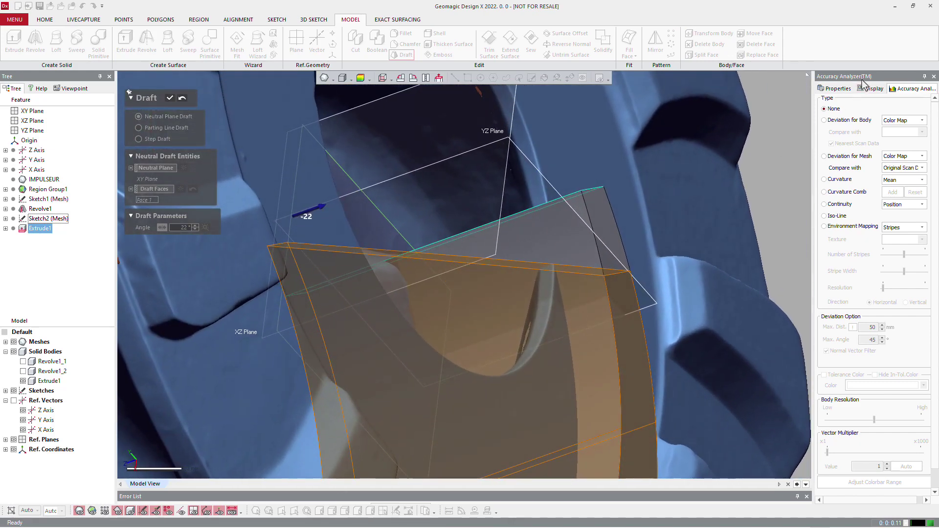
Step: Enable transparency in the Display settings, limited to solid bodies
{"action": "left_click", "coordinate": [874, 90]}
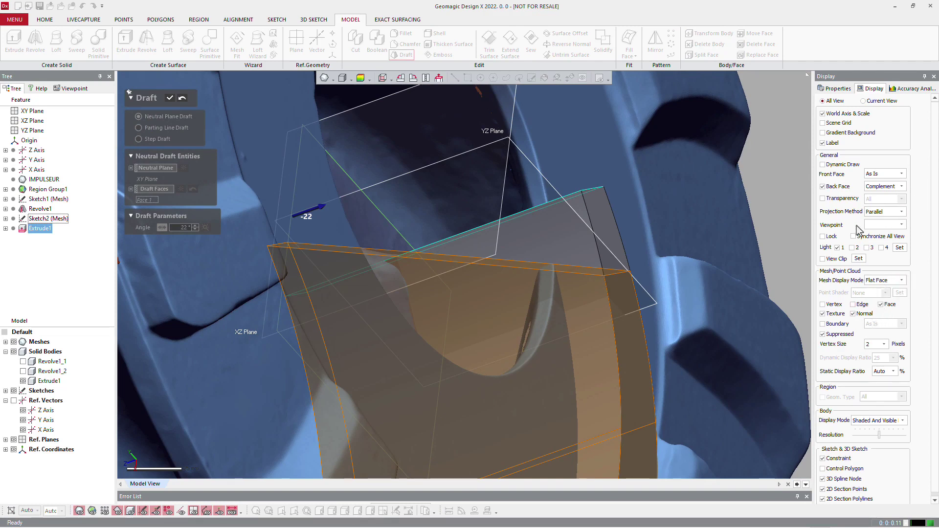
{"action": "left_click", "coordinate": [822, 198]}
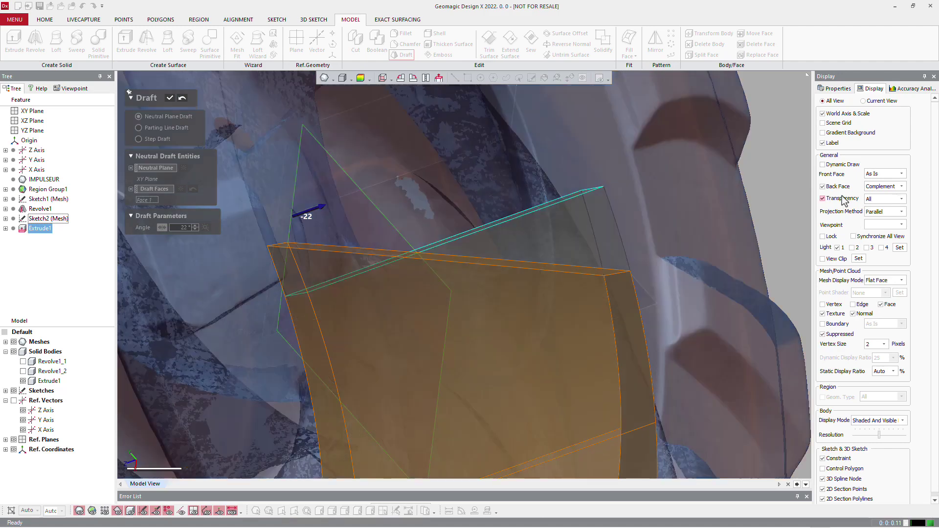
{"action": "left_click", "coordinate": [890, 199]}
{"action": "left_click", "coordinate": [879, 244]}
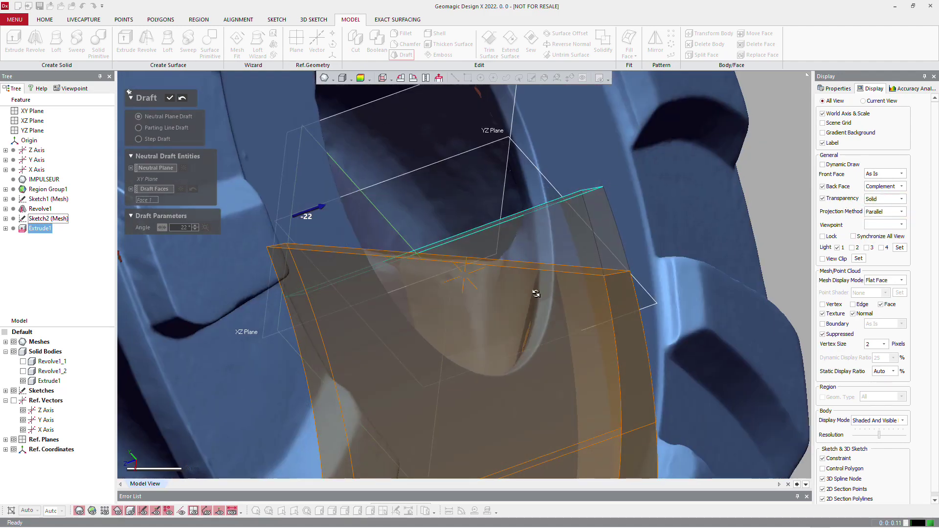
{"action": "right_click_drag", "start_coordinate": [535, 293], "coordinate": [339, 270]}
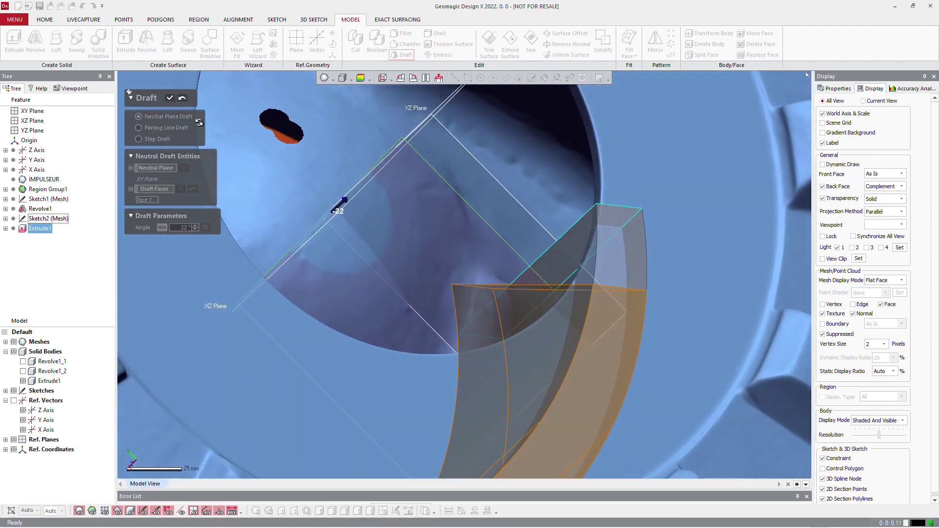
Step: Apply the draft to create Draft1 and view the whole impeller
{"action": "left_click", "coordinate": [169, 100]}
{"action": "scroll", "coordinate": [538, 298], "scroll_direction": "down", "scroll_amount": 6}
{"action": "right_click_drag", "start_coordinate": [536, 282], "coordinate": [616, 323]}
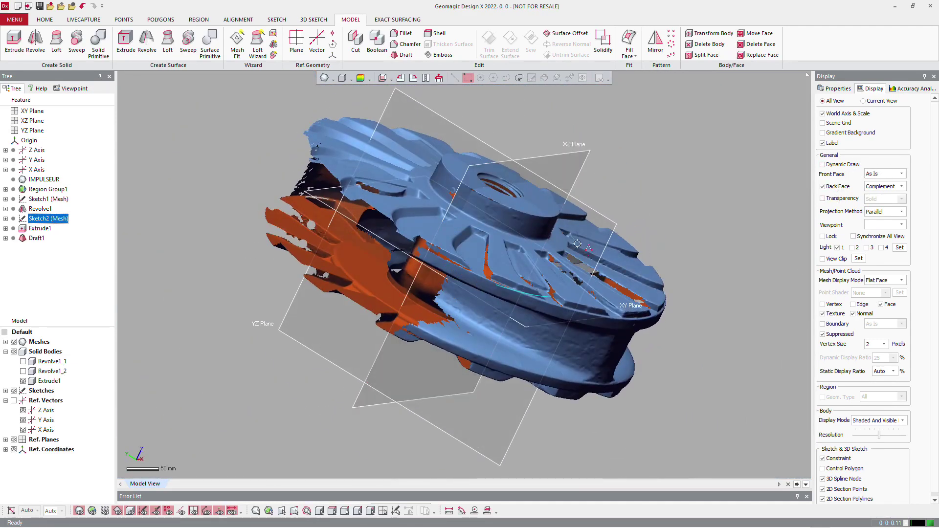
Step: Hide the scan mesh and reference planes, and show Revolve1_1 as a shaded hub
{"action": "left_click", "coordinate": [78, 511]}
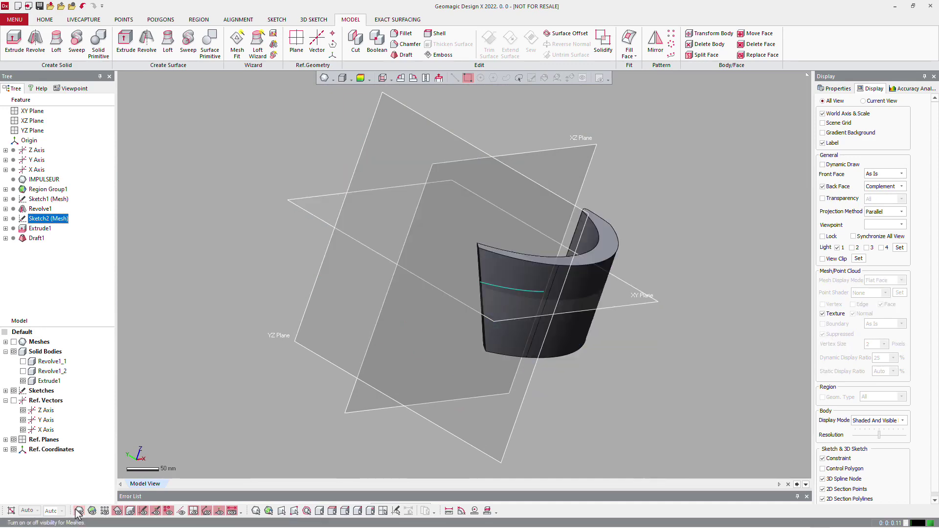
{"action": "left_click", "coordinate": [23, 361]}
{"action": "left_click", "coordinate": [23, 361]}
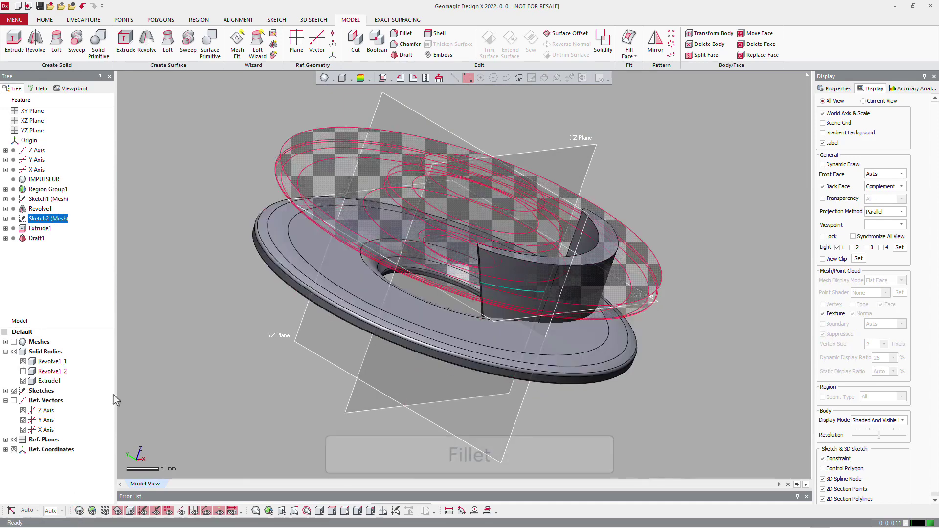
{"action": "mouse_move", "coordinate": [289, 376]}
{"action": "right_mouse_down"}
{"action": "mouse_move", "coordinate": [373, 360]}
{"action": "mouse_move", "coordinate": [631, 254]}
{"action": "mouse_move", "coordinate": [544, 272]}
{"action": "mouse_move", "coordinate": [559, 346]}
{"action": "mouse_move", "coordinate": [548, 343]}
{"action": "mouse_move", "coordinate": [563, 344]}
{"action": "mouse_move", "coordinate": [582, 328]}
{"action": "right_mouse_up"}
{"action": "scroll", "coordinate": [553, 336], "scroll_direction": "up", "scroll_amount": 3}
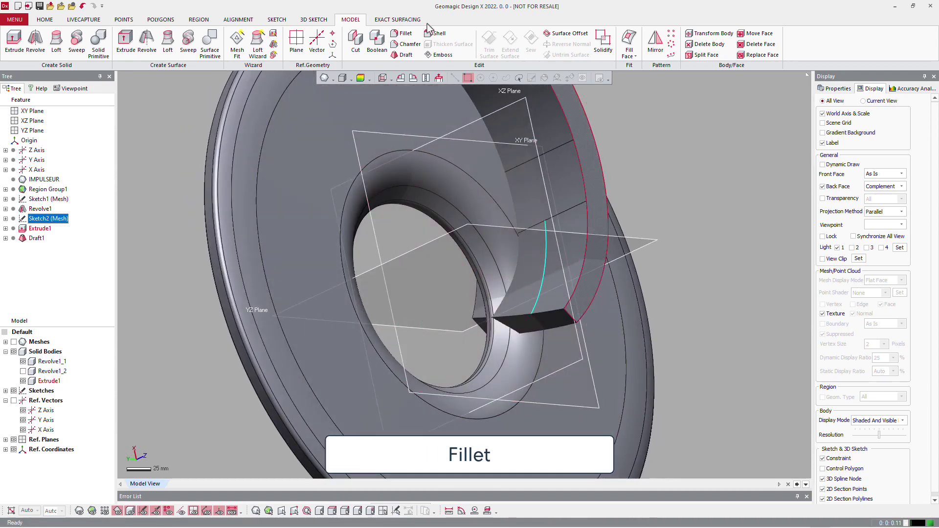
{"action": "key", "text": "ctrl+0"}
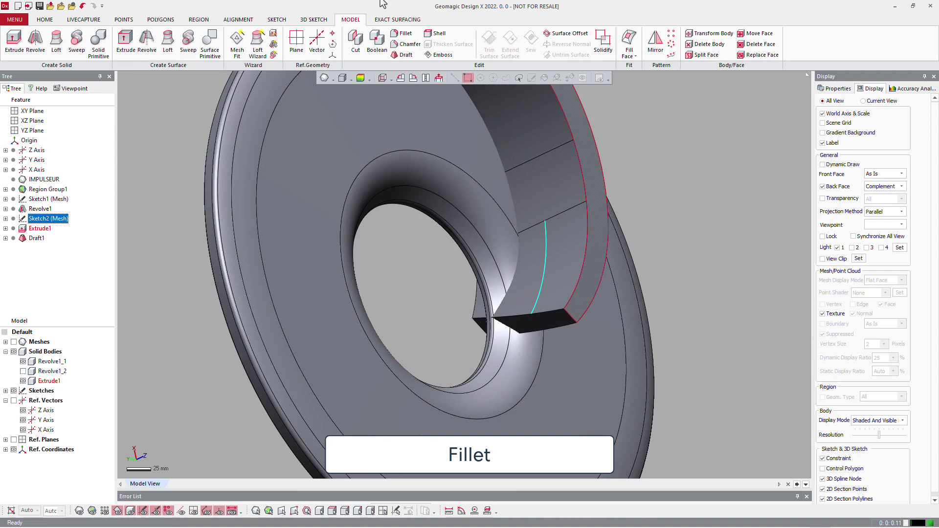
Step: Apply a Full Face Fillet using the blade end's left, center and right faces
{"action": "left_click", "coordinate": [400, 33]}
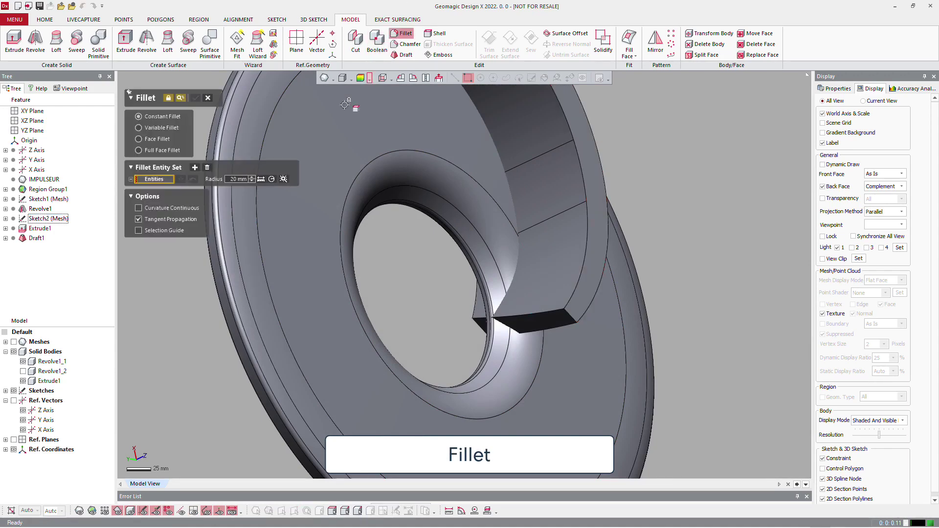
{"action": "left_click", "coordinate": [147, 151]}
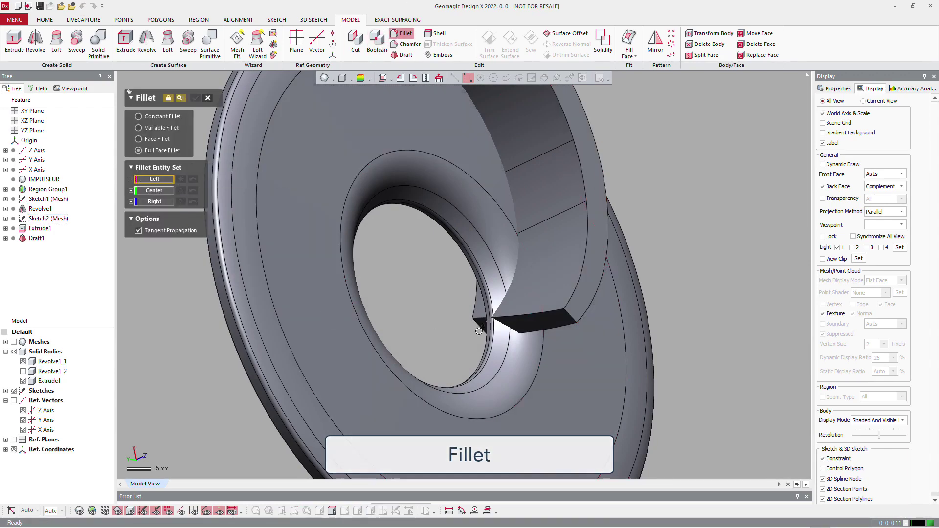
{"action": "left_click", "coordinate": [533, 282]}
{"action": "left_click", "coordinate": [161, 200]}
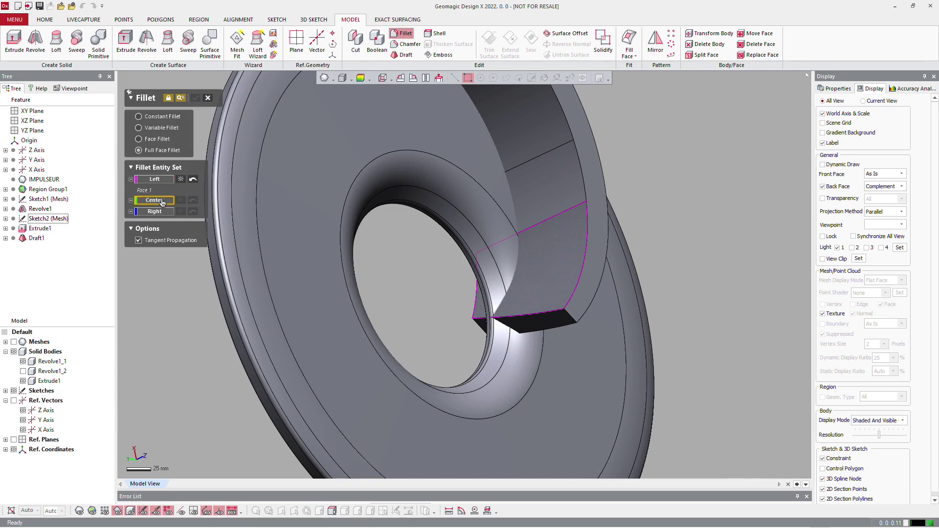
{"action": "left_click", "coordinate": [528, 321]}
{"action": "left_click", "coordinate": [167, 224]}
{"action": "right_click_drag", "start_coordinate": [563, 307], "coordinate": [543, 326]}
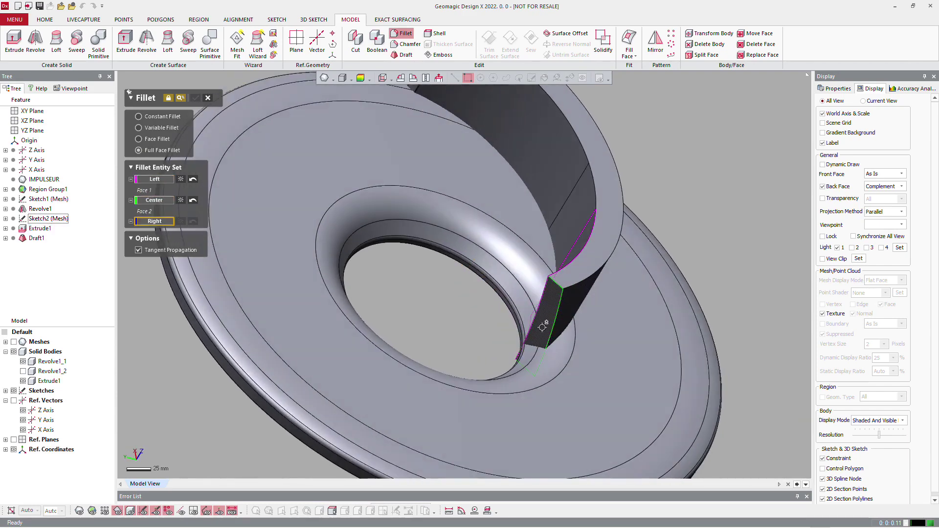
{"action": "left_click", "coordinate": [575, 312]}
{"action": "left_click", "coordinate": [195, 98]}
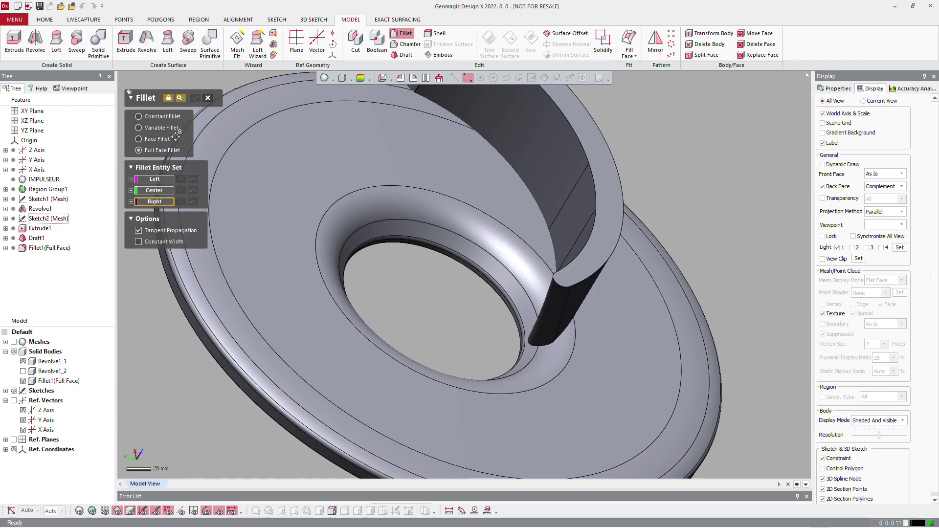
{"action": "right_click_drag", "start_coordinate": [314, 308], "coordinate": [566, 330]}
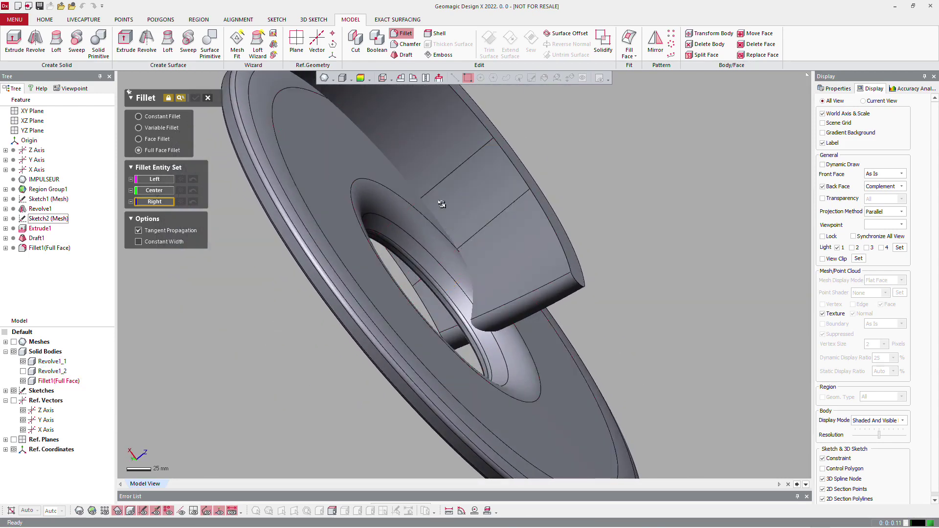
{"action": "right_click_drag", "start_coordinate": [440, 203], "coordinate": [444, 269]}
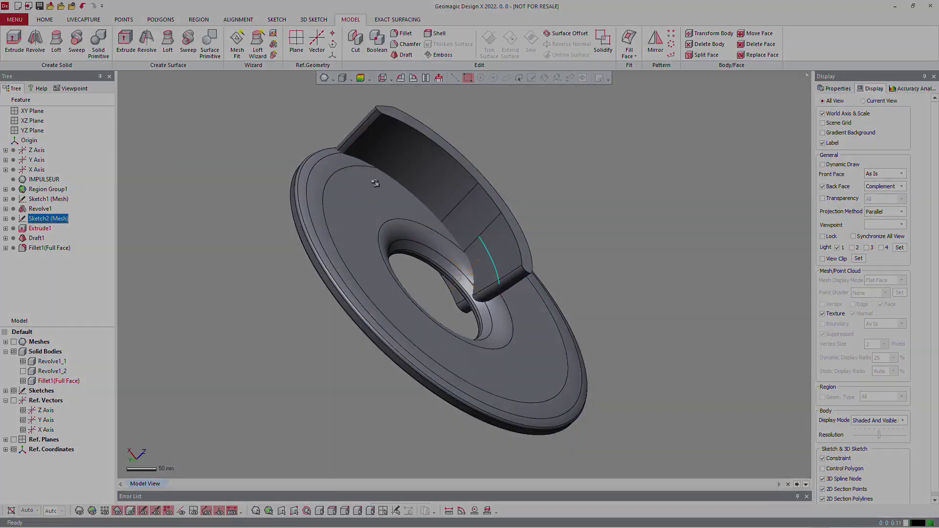